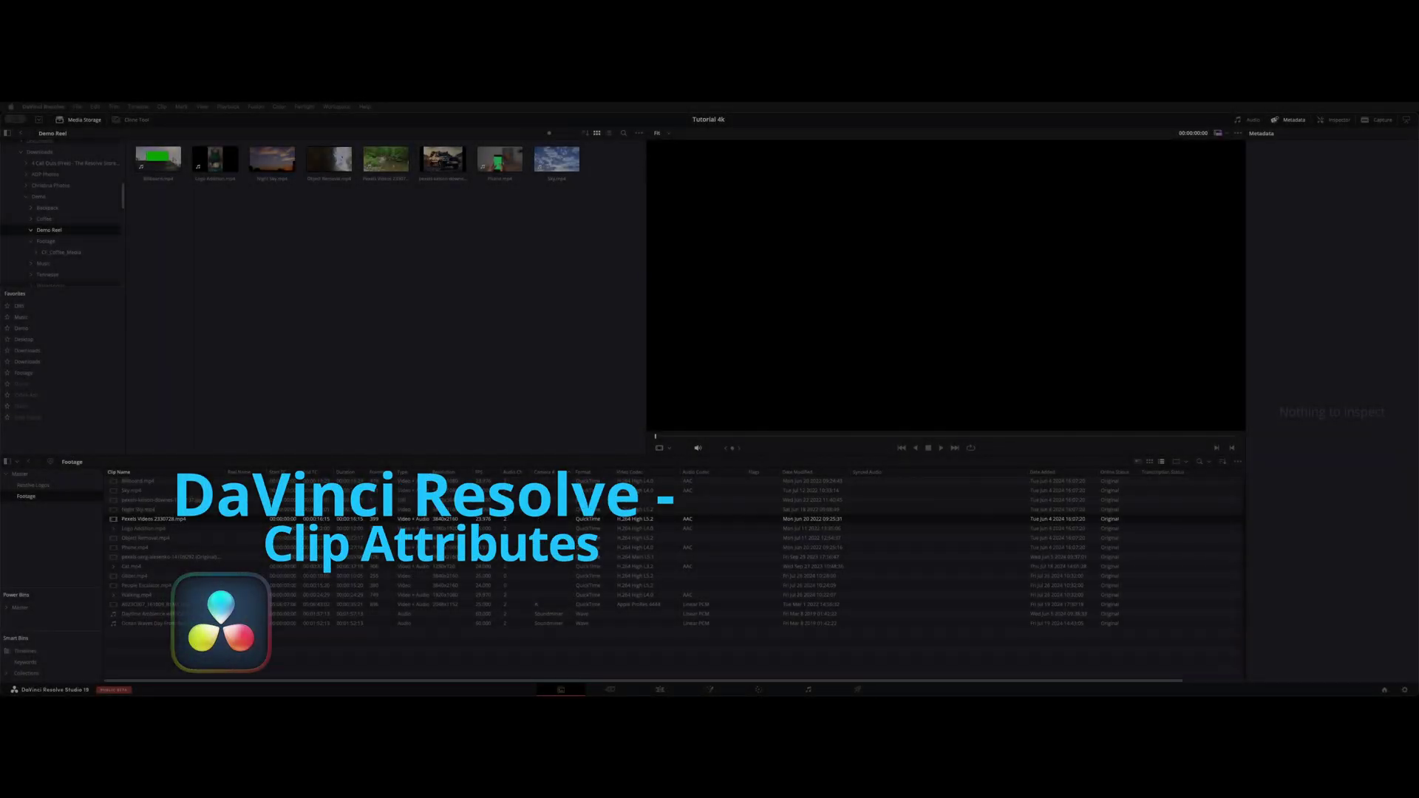
# Select the Pexels Videos 2330728 clip on the Media page and scrub its preview to a later frame.
pyautogui.click(386, 161)
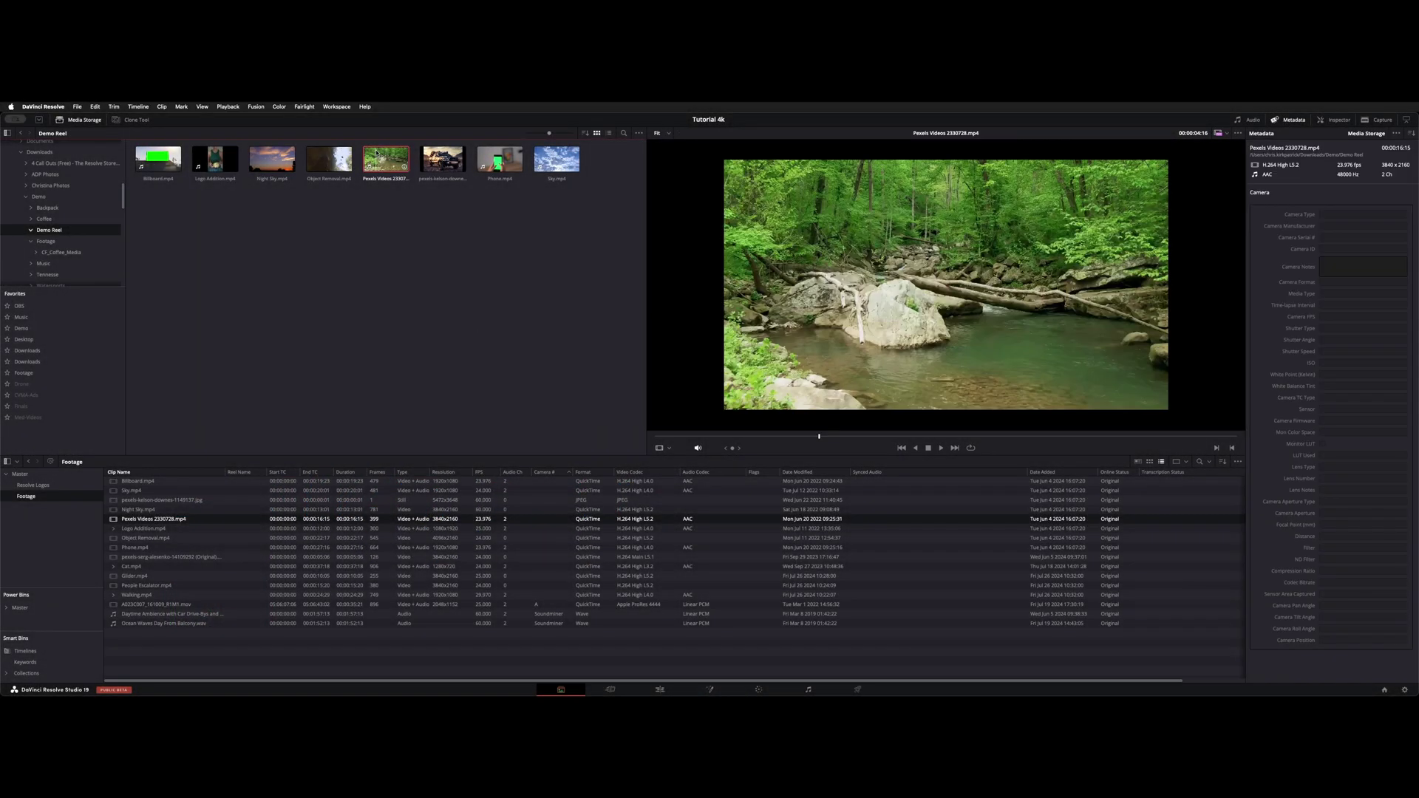
pyautogui.click(233, 300)
pyautogui.click(385, 160)
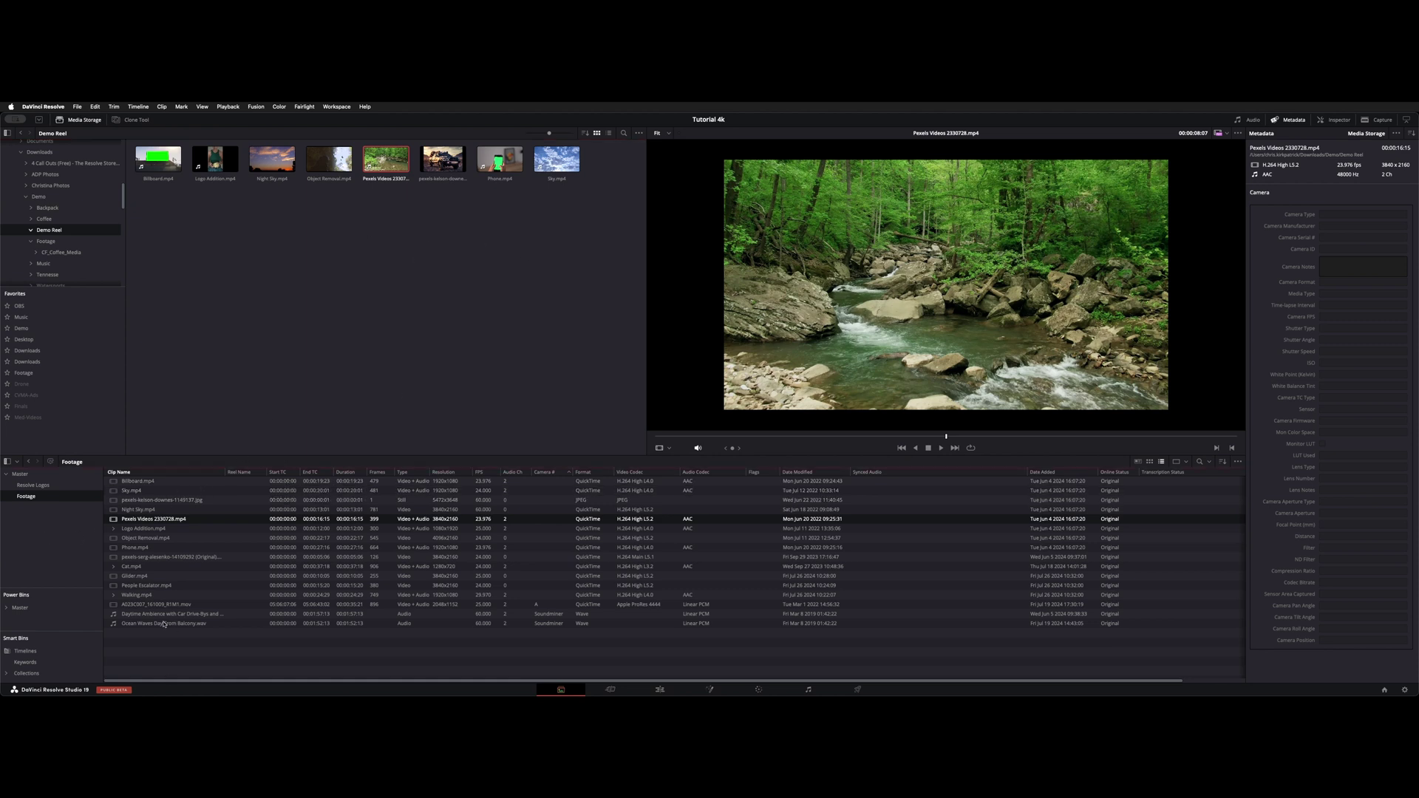
pyautogui.click(150, 519)
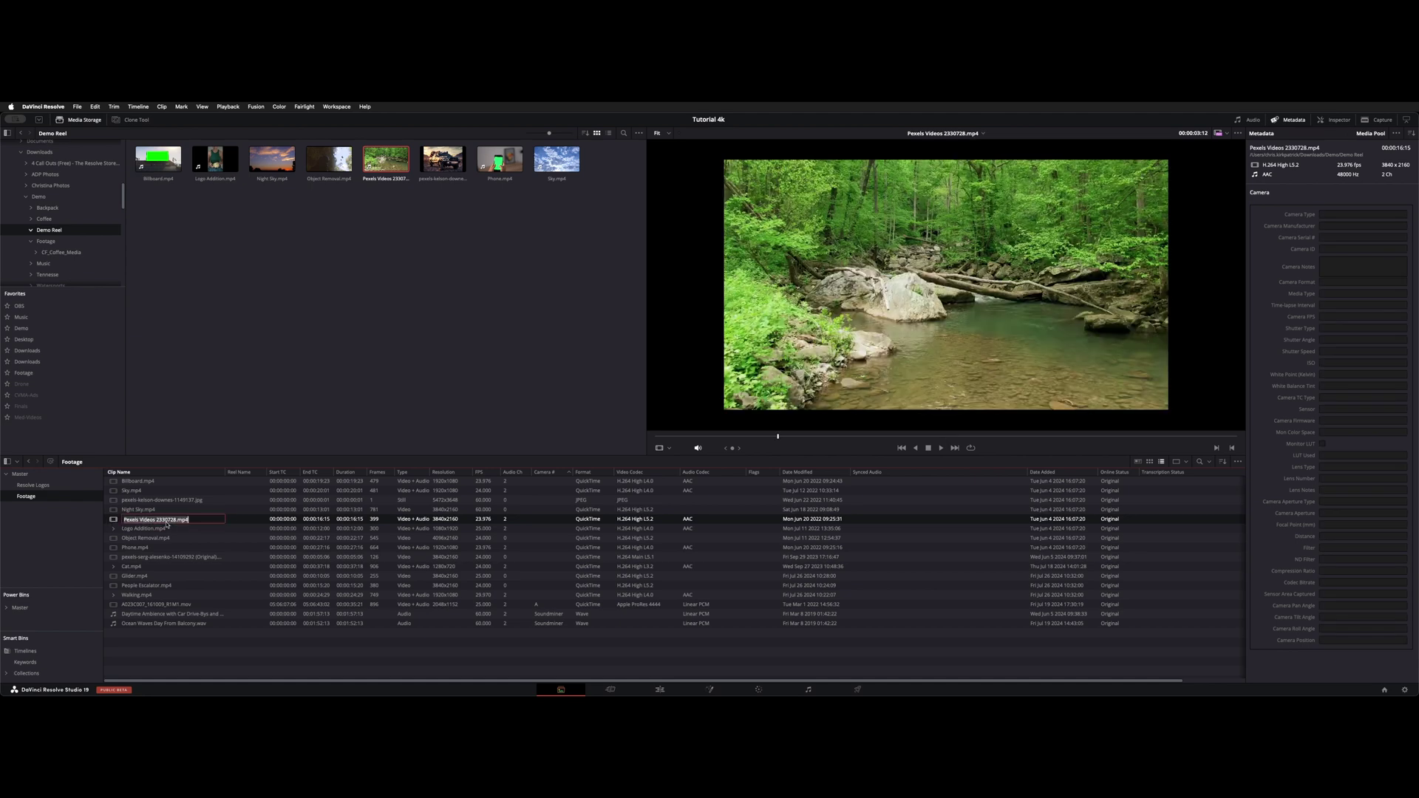
pyautogui.click(167, 528)
pyautogui.click(183, 519)
# Set Transform Zoom to 1.160 and raise Cropping Softness into a dark vignette, then deselect the clip.
pyautogui.click(1336, 119)
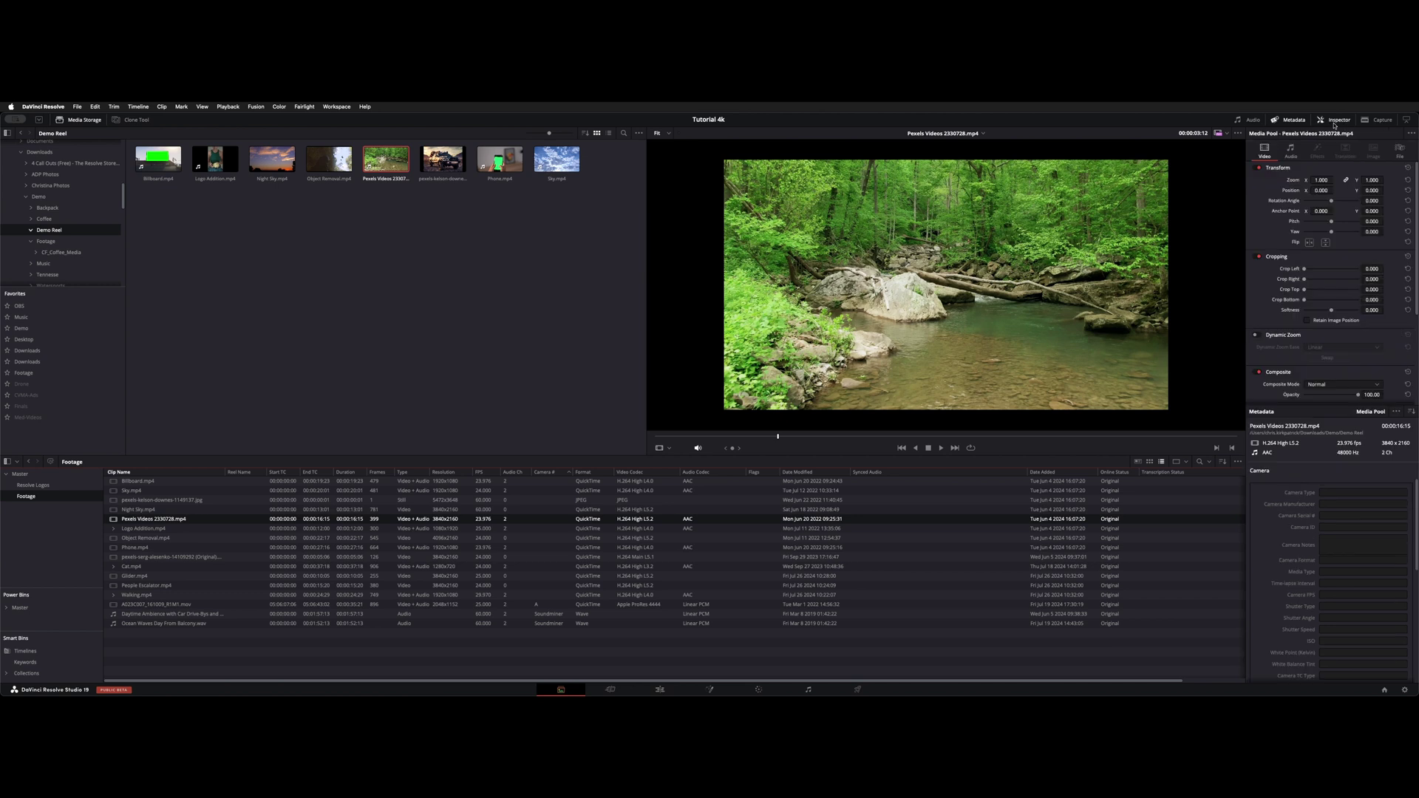
pyautogui.moveTo(1322, 179); pyautogui.dragTo(1342, 181)
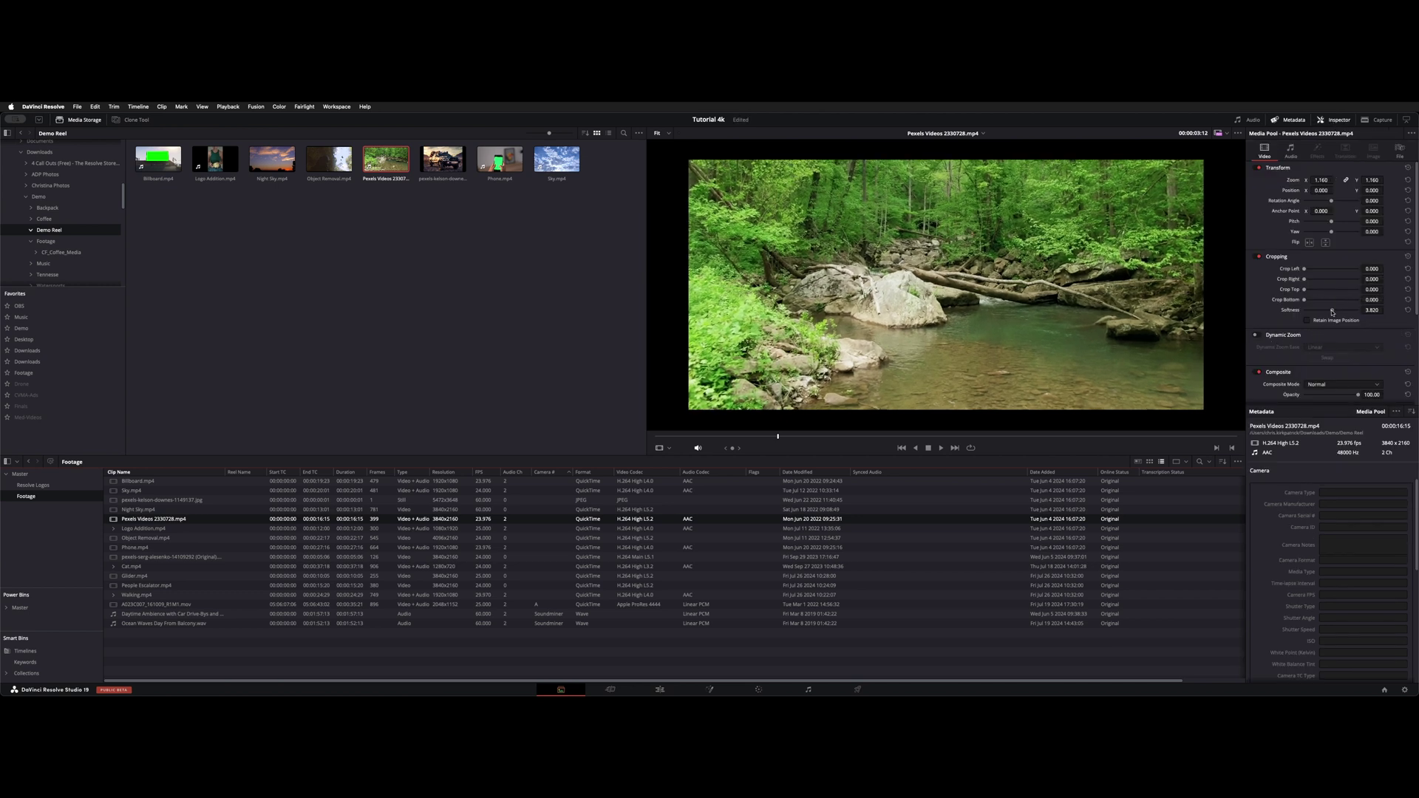
pyautogui.moveTo(1333, 310)
pyautogui.mouseDown()
pyautogui.moveTo(1345, 312)
pyautogui.moveTo(1319, 312)
pyautogui.mouseUp()
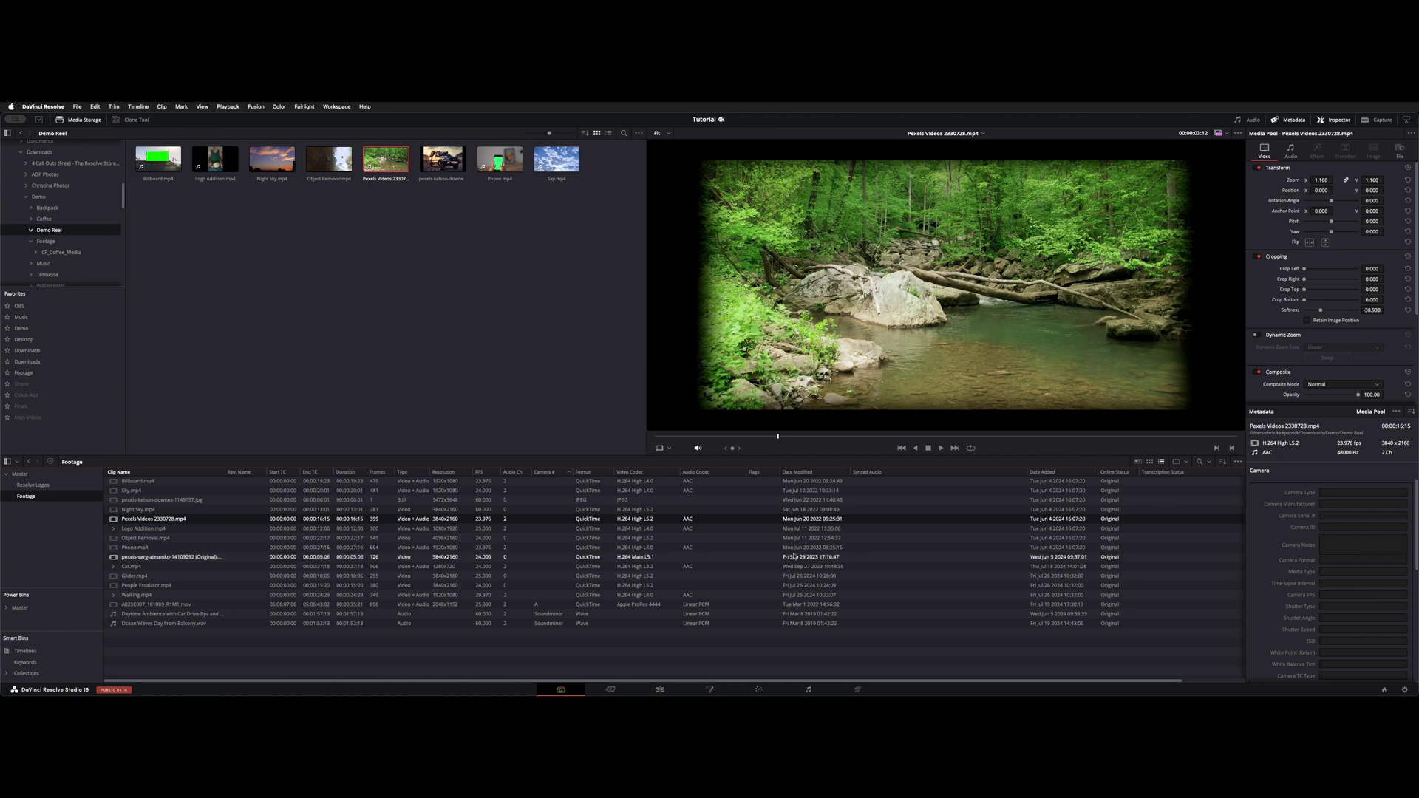
pyautogui.click(409, 331)
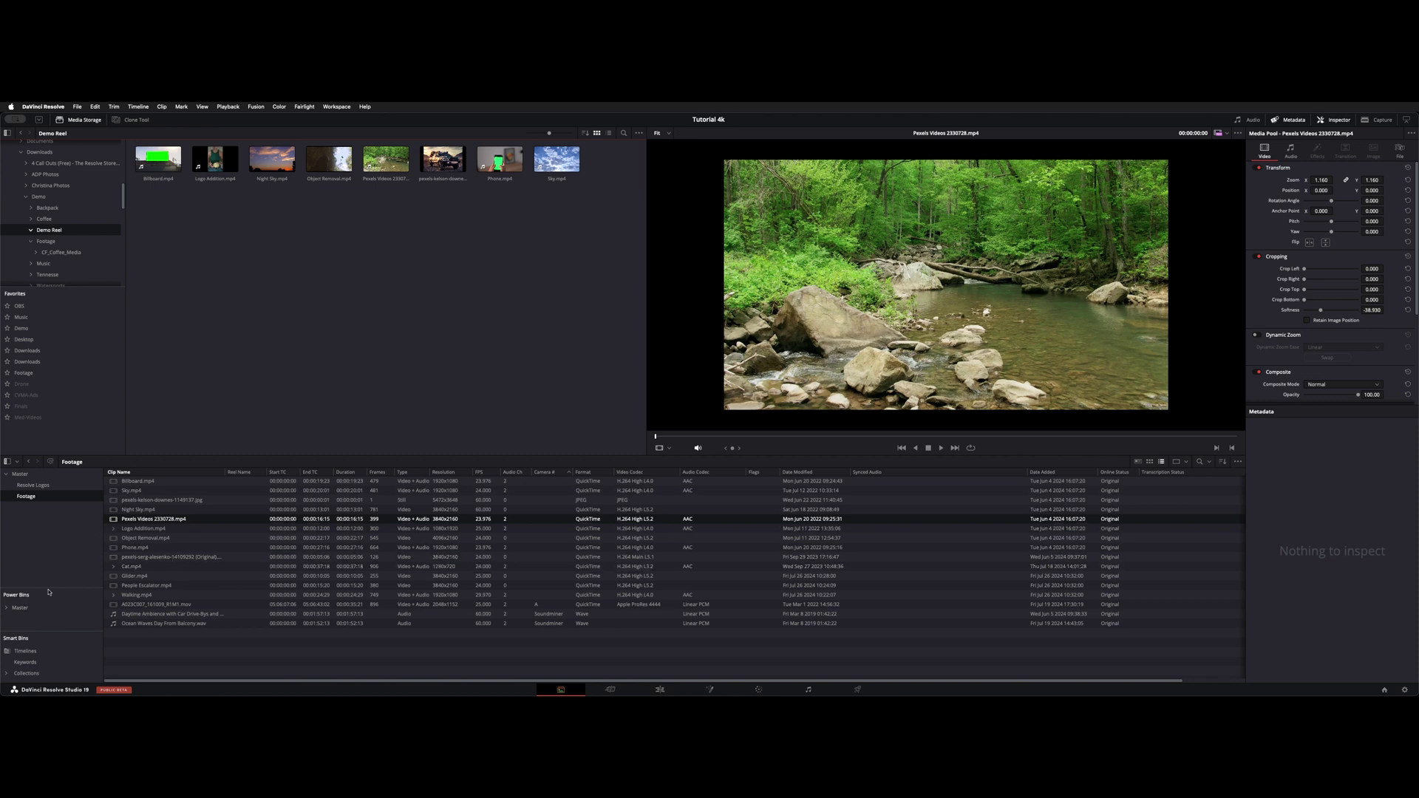
# Select nine Media Pool clips, dismiss their context menu unused, and clear the selection.
pyautogui.click(144, 529)
pyautogui.keyDown('shift'); pyautogui.click(172, 604); pyautogui.keyUp('shift')
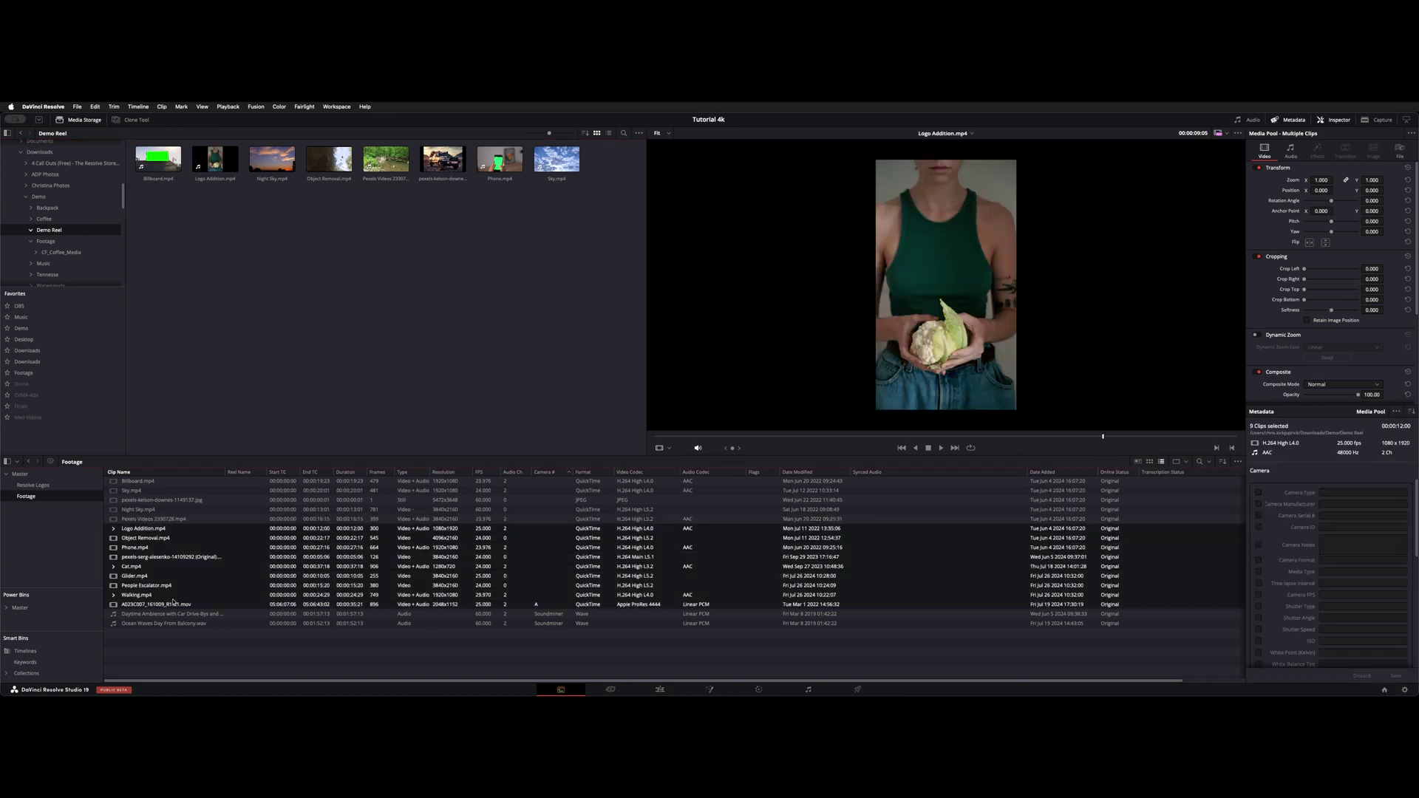
pyautogui.rightClick(159, 556)
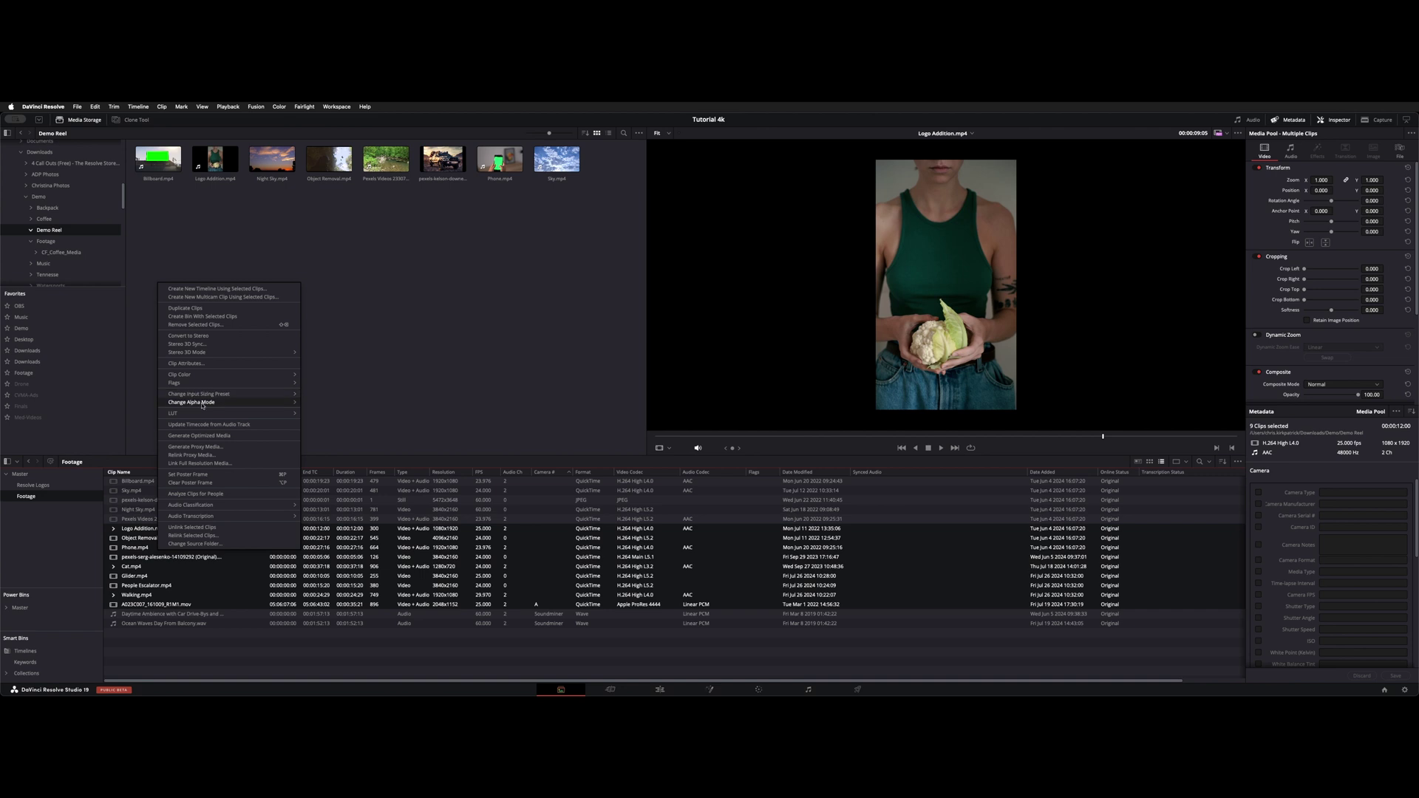
pyautogui.click(366, 371)
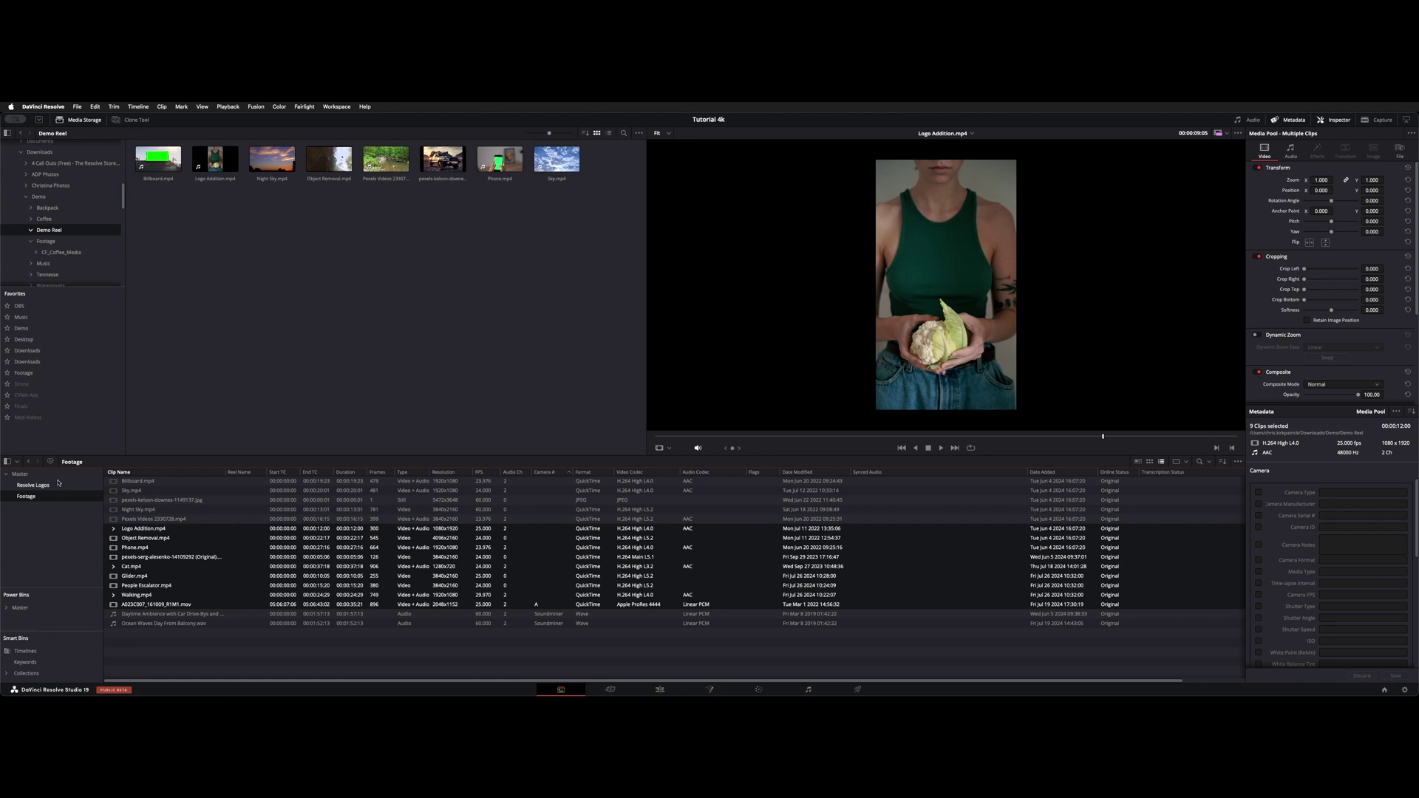
pyautogui.click(307, 360)
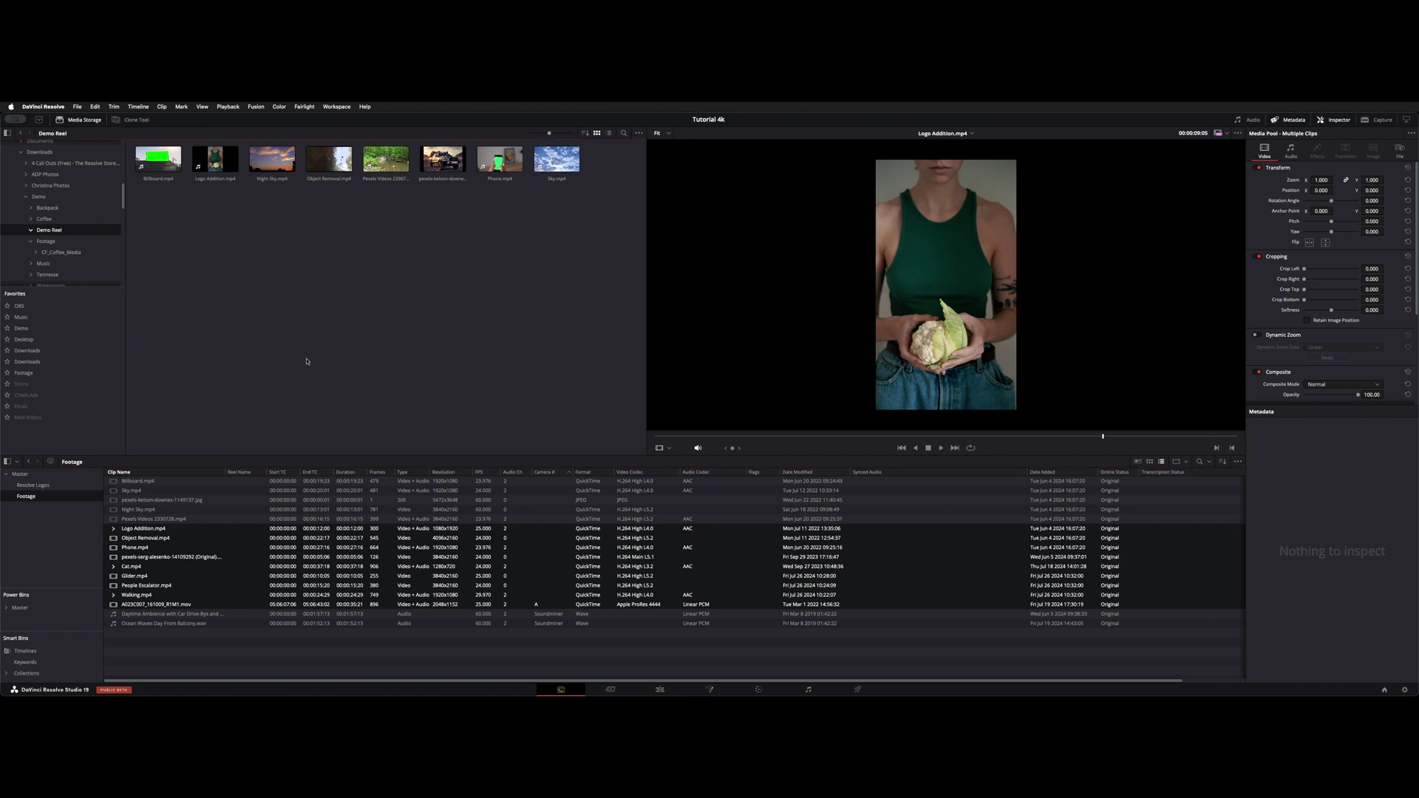
# On the Edit page, place the Pexels Videos clip on timeline track V1 and save the project.
pyautogui.hotkey('shift', '4')
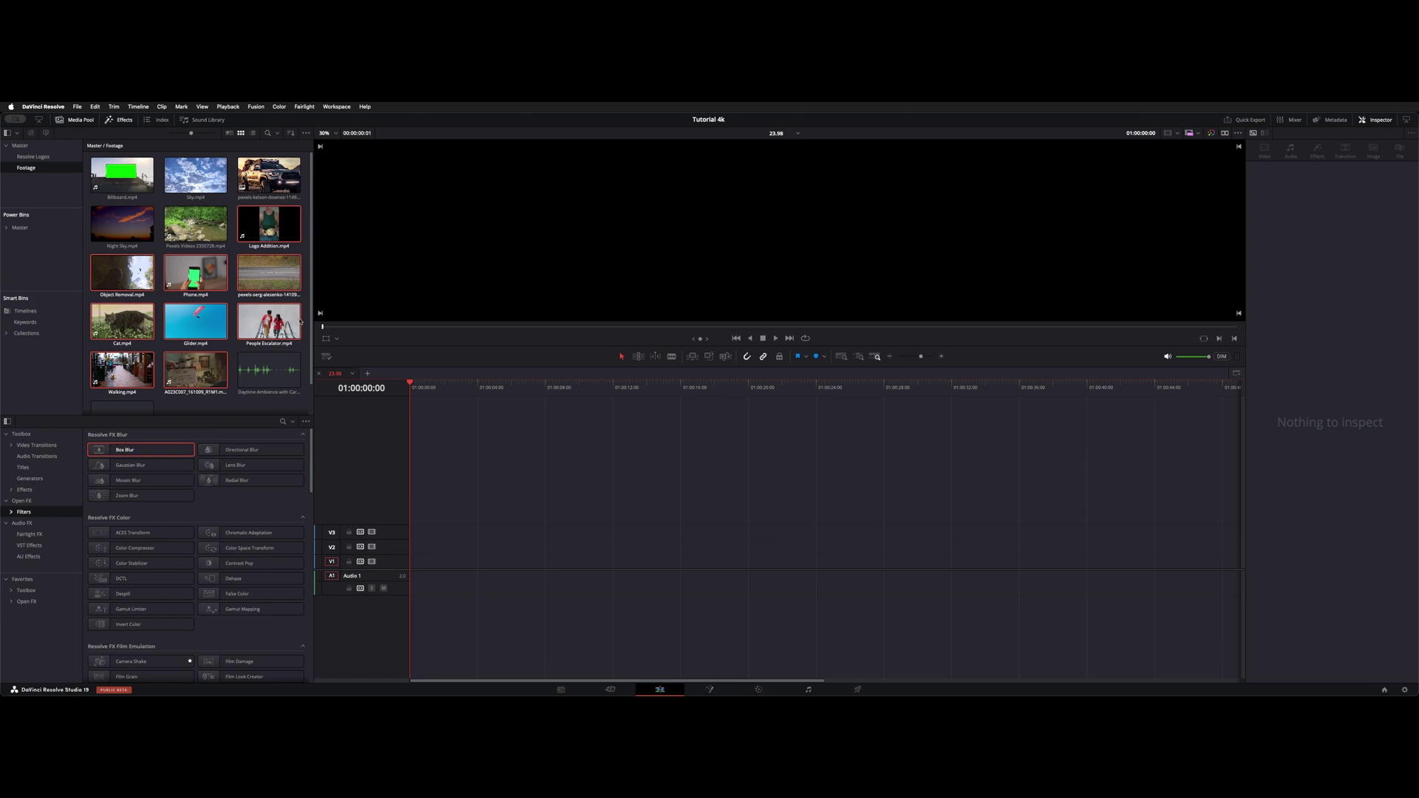
pyautogui.click(195, 224)
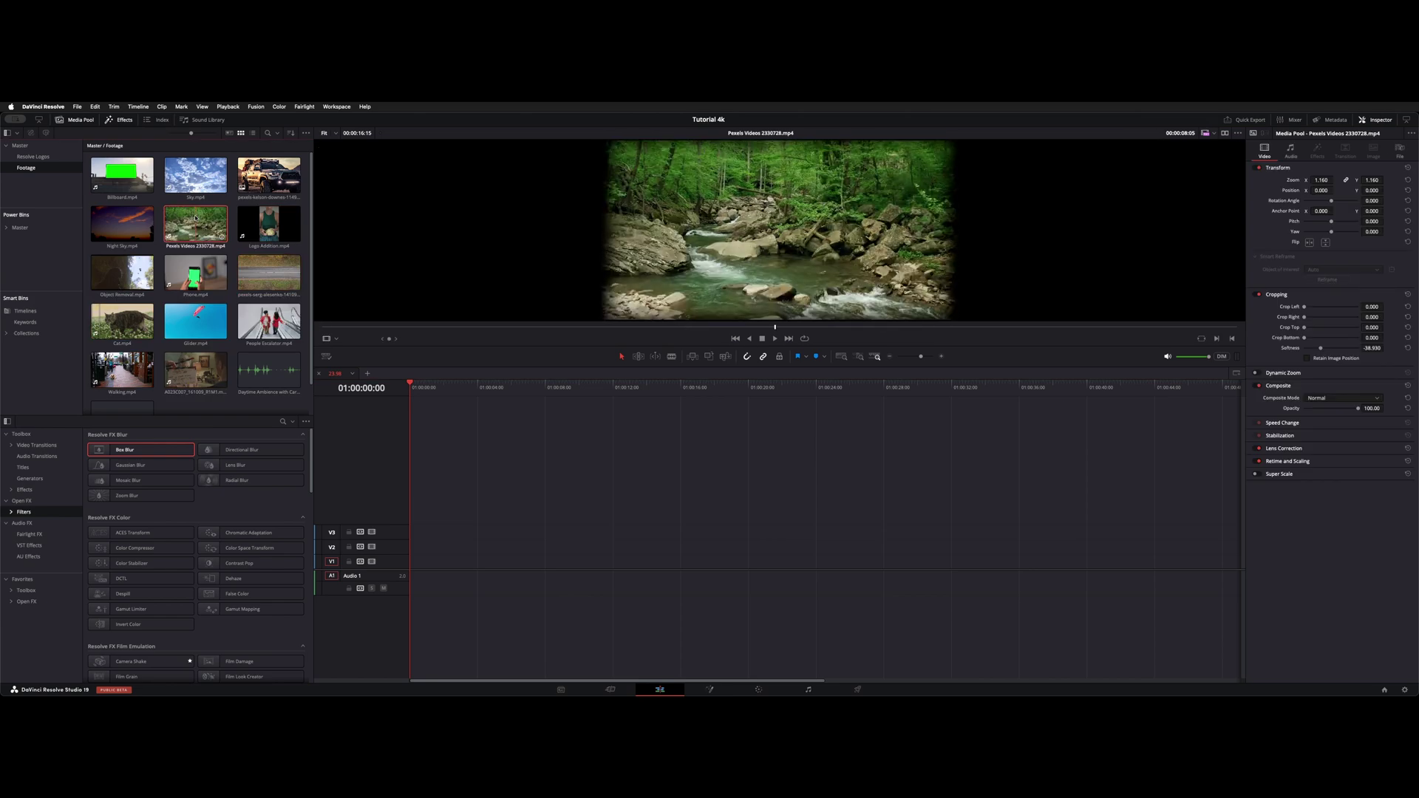
pyautogui.moveTo(195, 224); pyautogui.dragTo(386, 374)
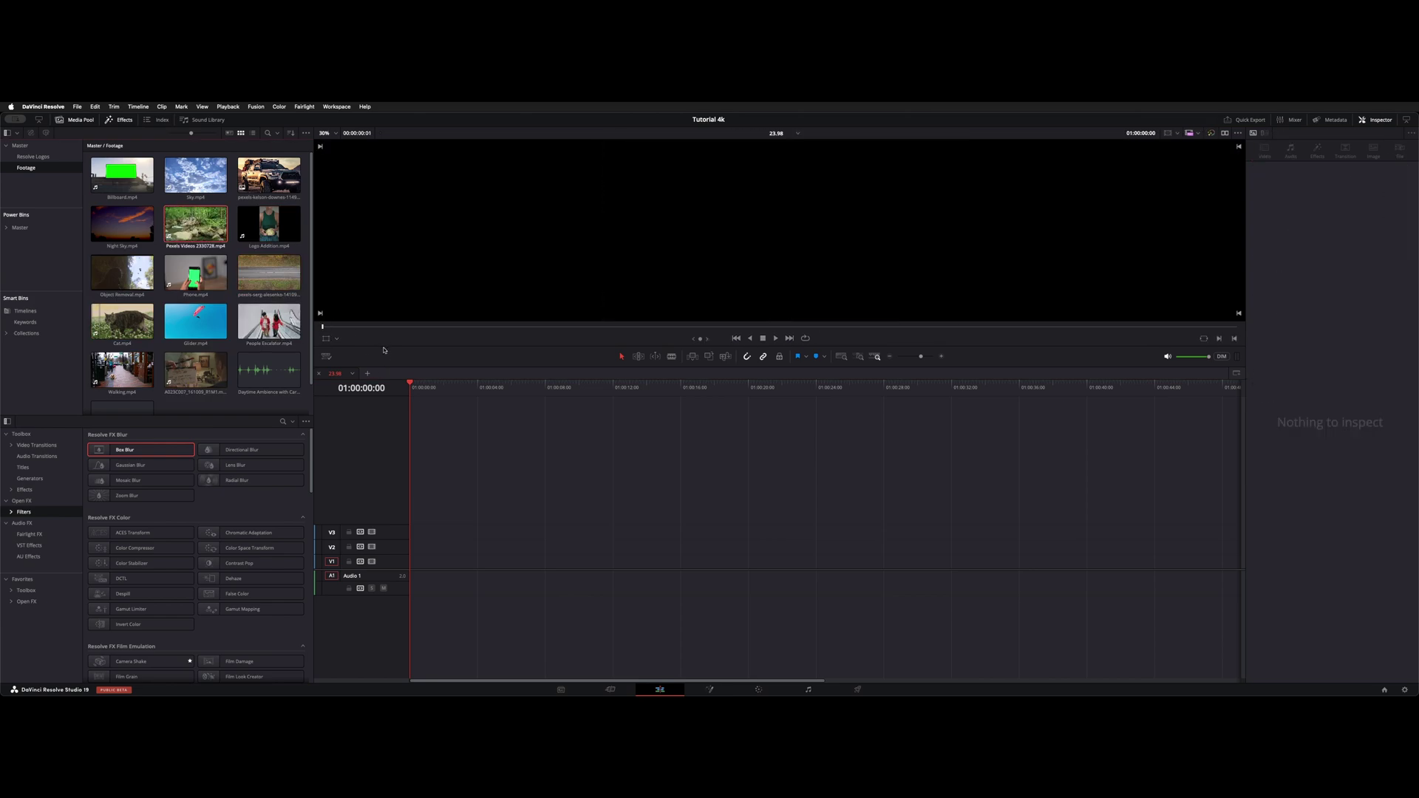
pyautogui.click(195, 224)
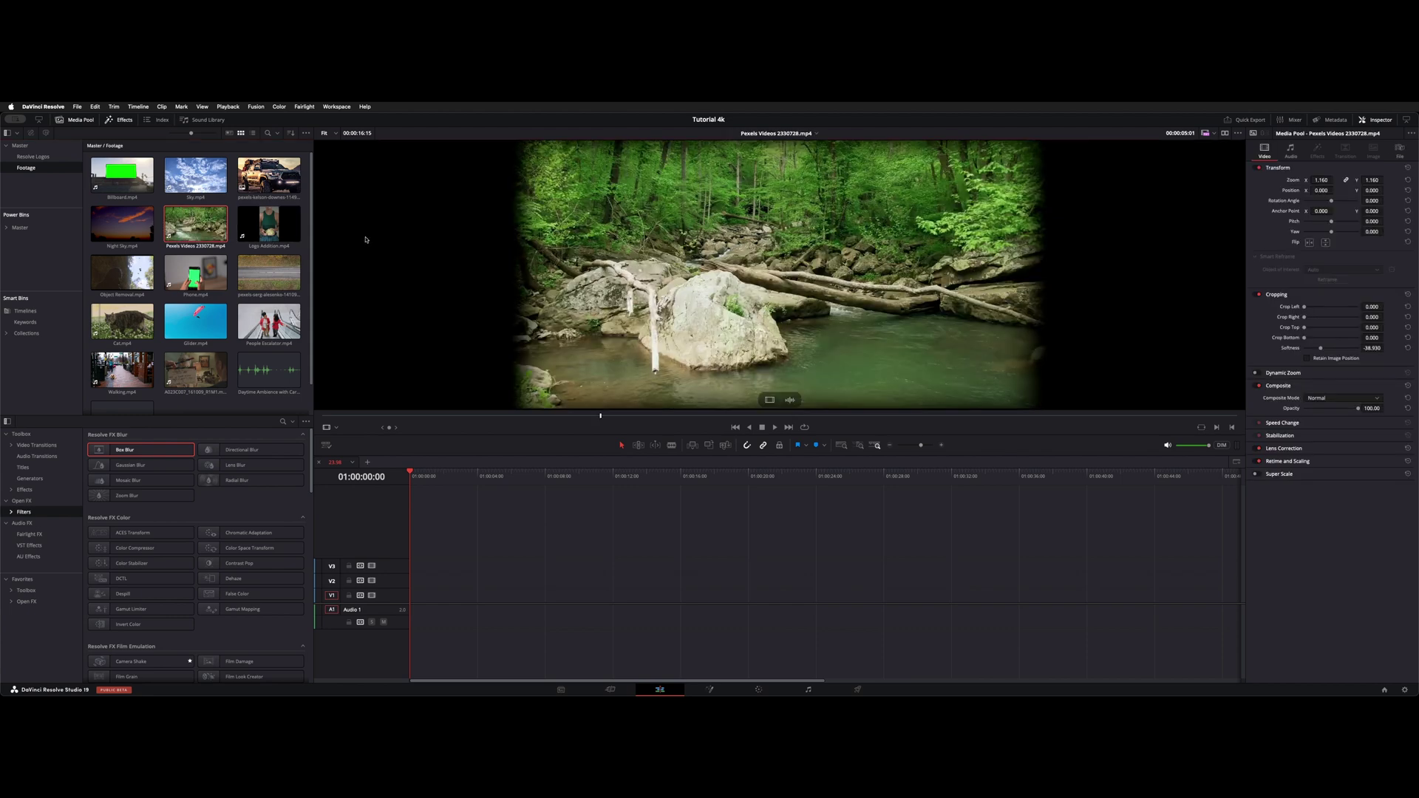
pyautogui.moveTo(196, 223)
pyautogui.mouseDown()
pyautogui.moveTo(429, 608)
pyautogui.moveTo(444, 600)
pyautogui.mouseUp()
pyautogui.click(485, 476)
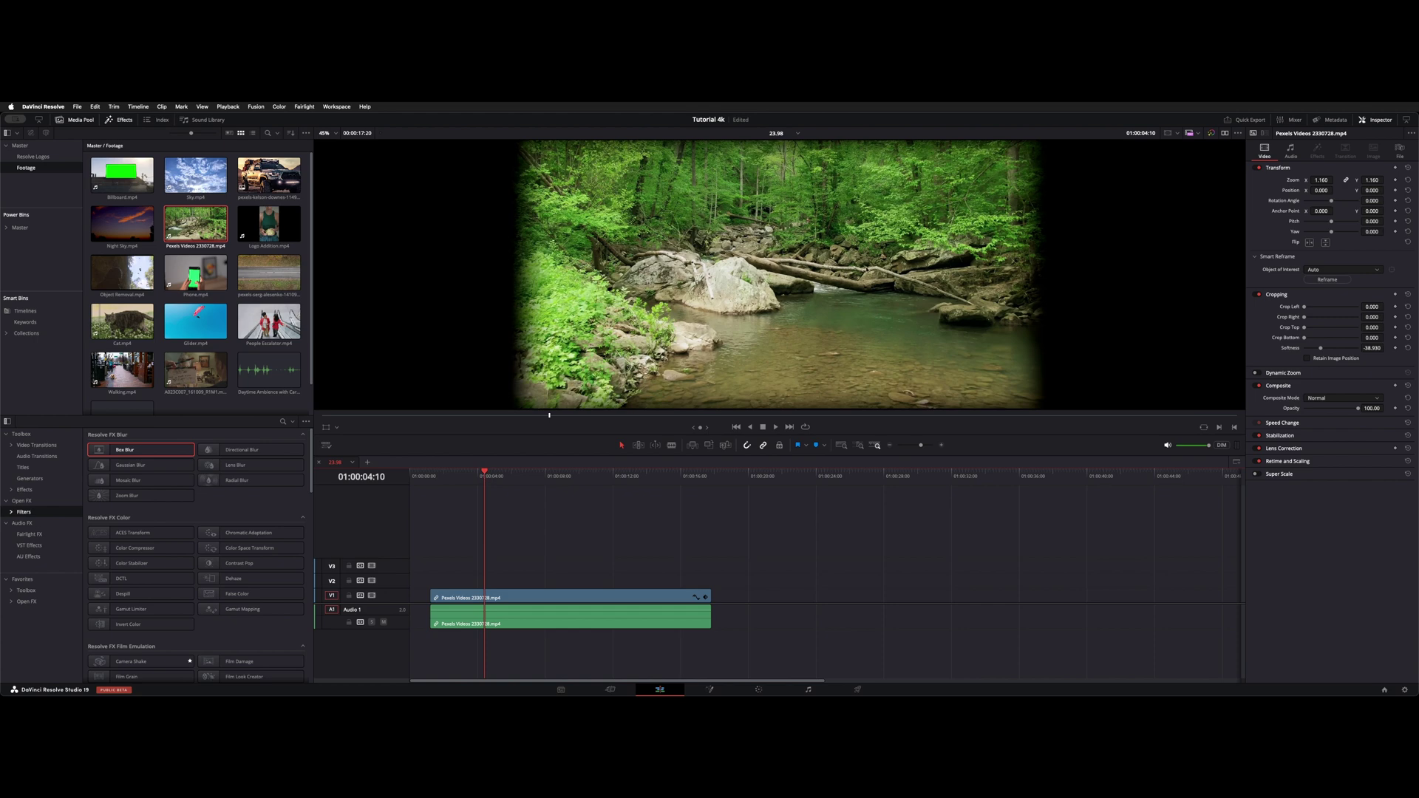
pyautogui.hotkey('ctrl', 's')
# Reset the timeline clip's Cropping Softness to zero and compare it with the vignetted Media Pool original.
pyautogui.click(557, 596)
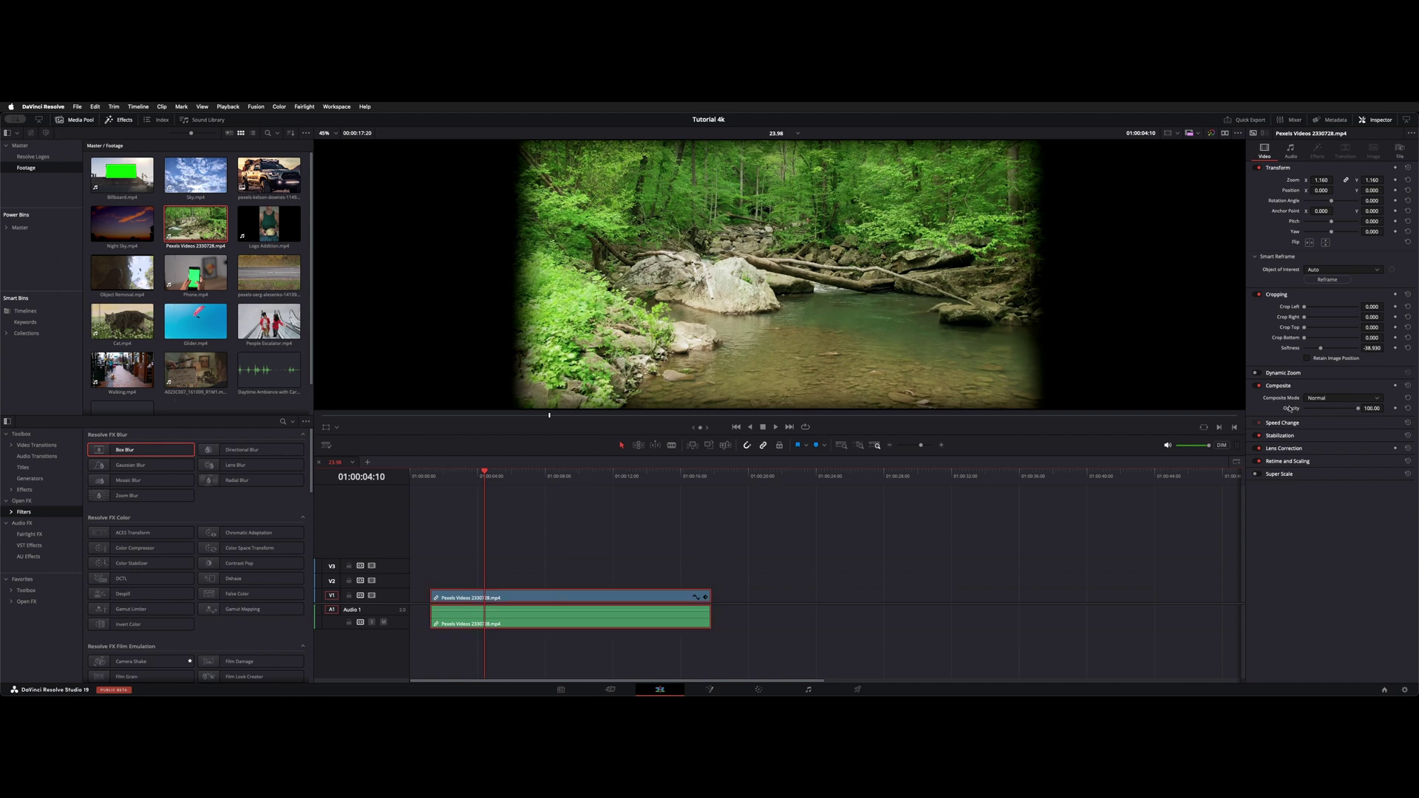
pyautogui.doubleClick(1292, 348)
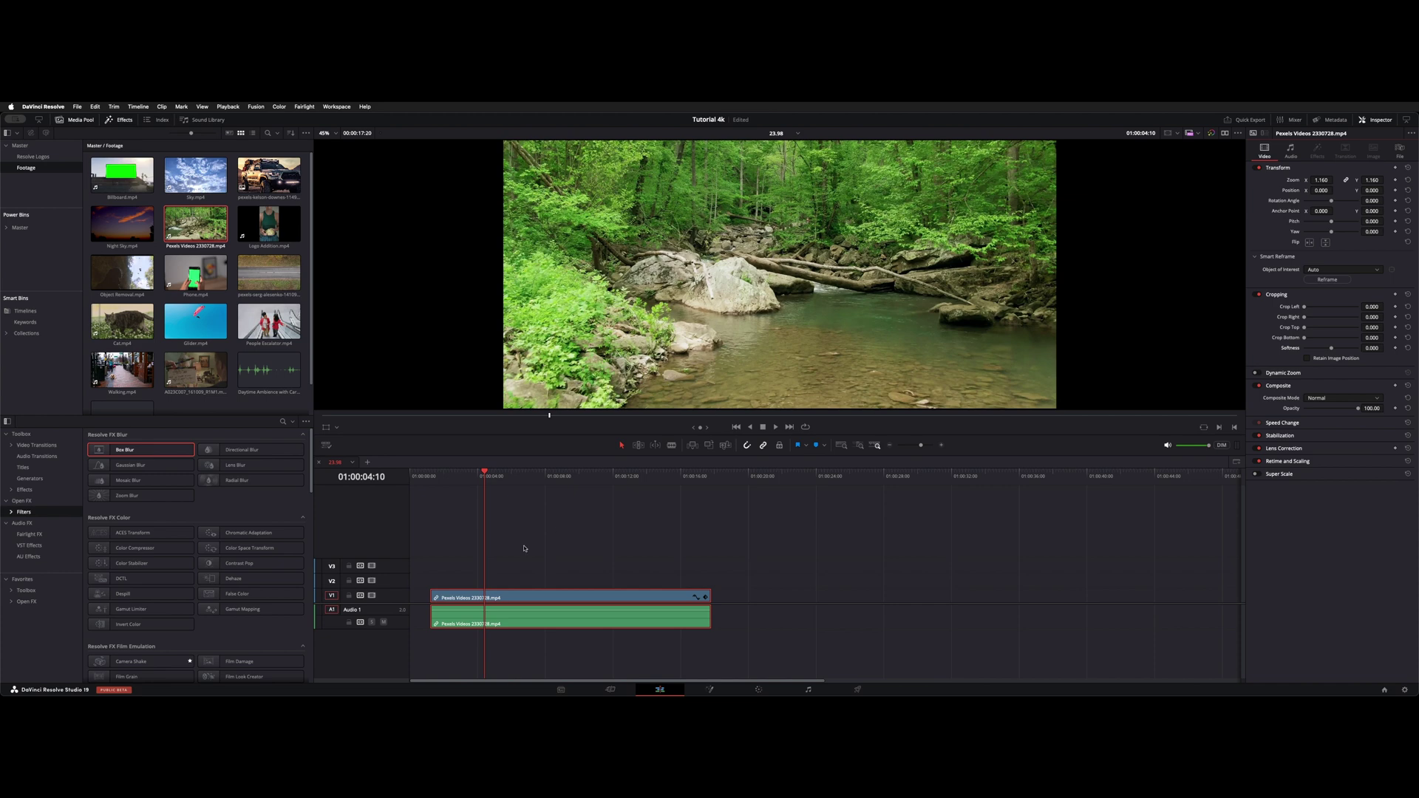
pyautogui.click(522, 476)
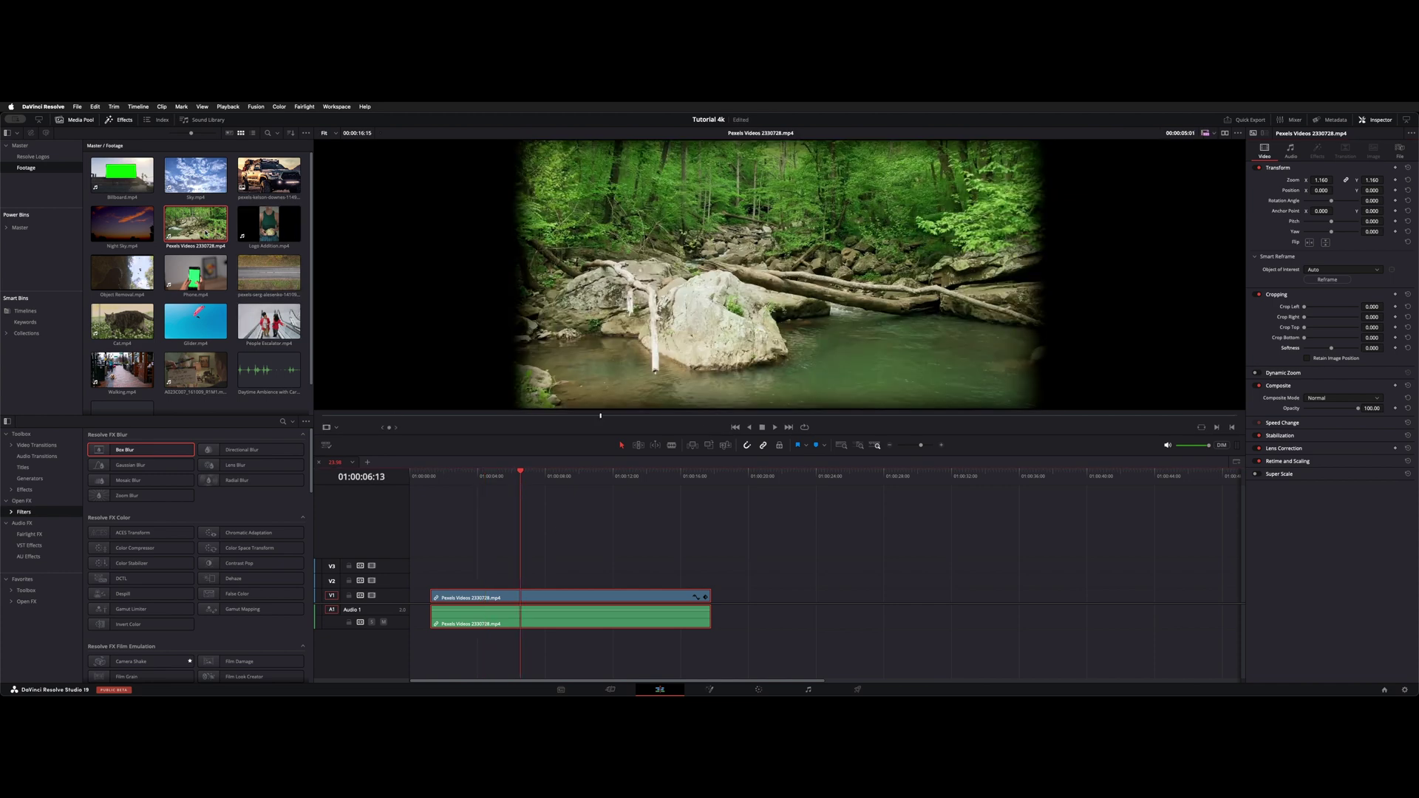
pyautogui.click(196, 226)
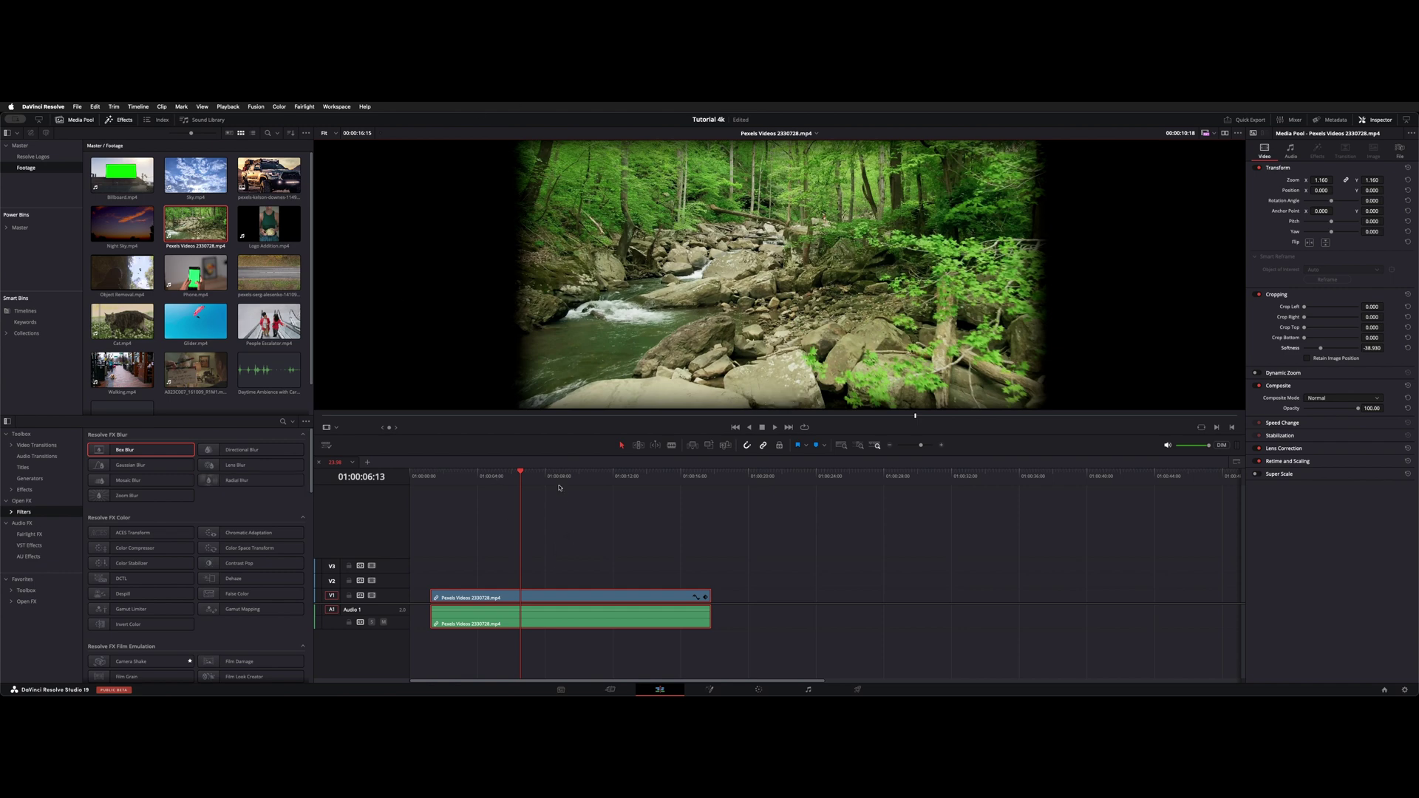
pyautogui.click(200, 211)
pyautogui.click(593, 607)
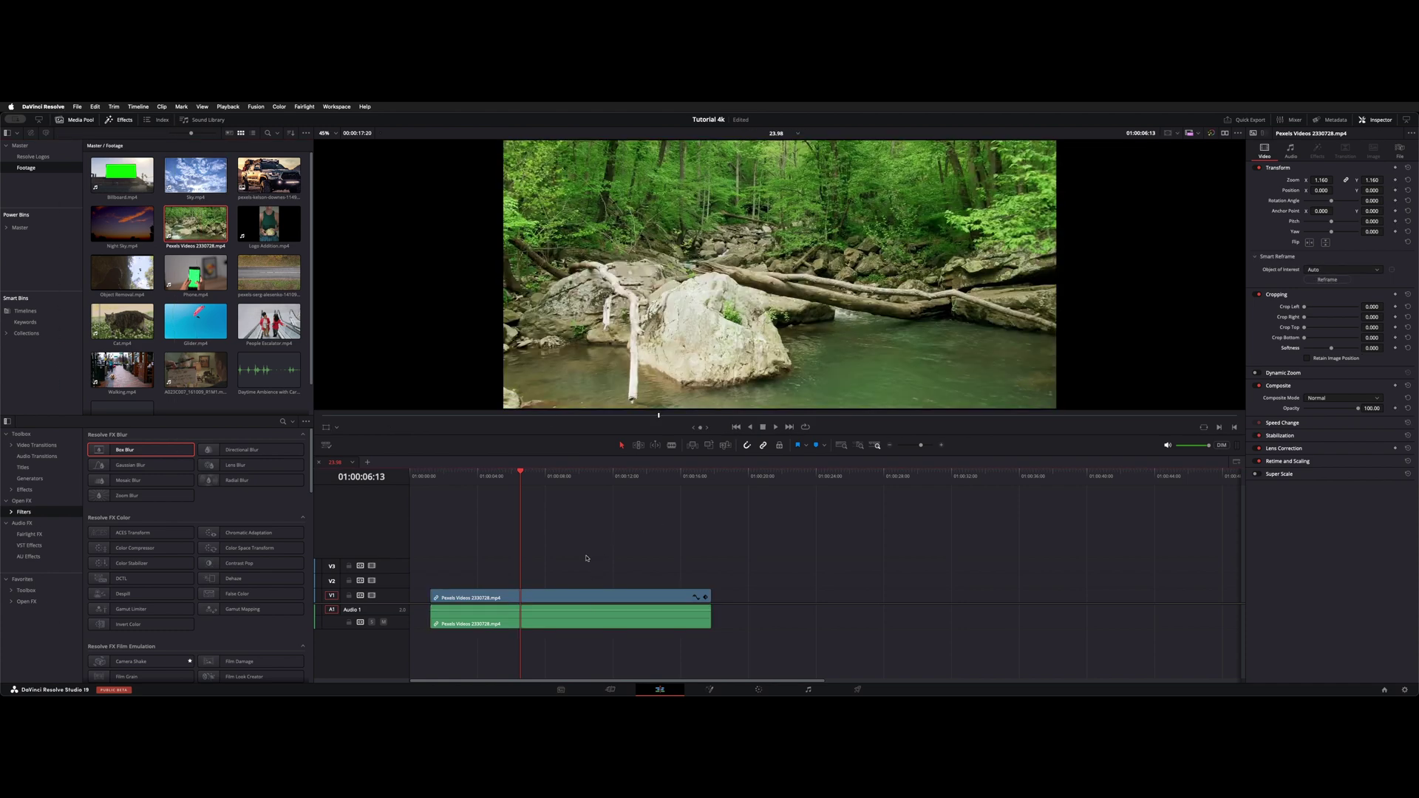
# Enable vertical Image Flip in Clip Attributes for the Pexels Videos 2230728.mp4 source clip.
pyautogui.rightClick(195, 226)
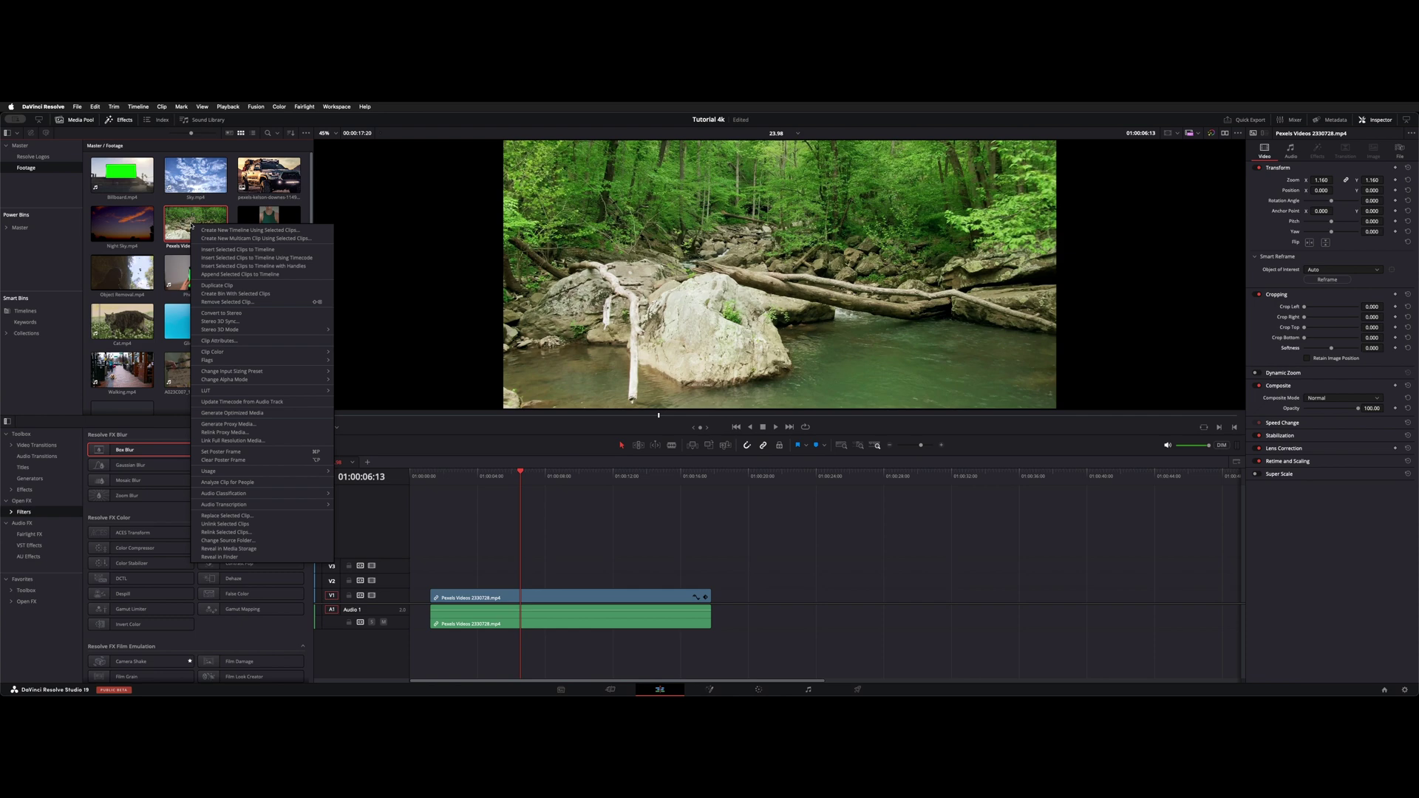
pyautogui.click(425, 562)
pyautogui.click(503, 598)
pyautogui.rightClick(195, 217)
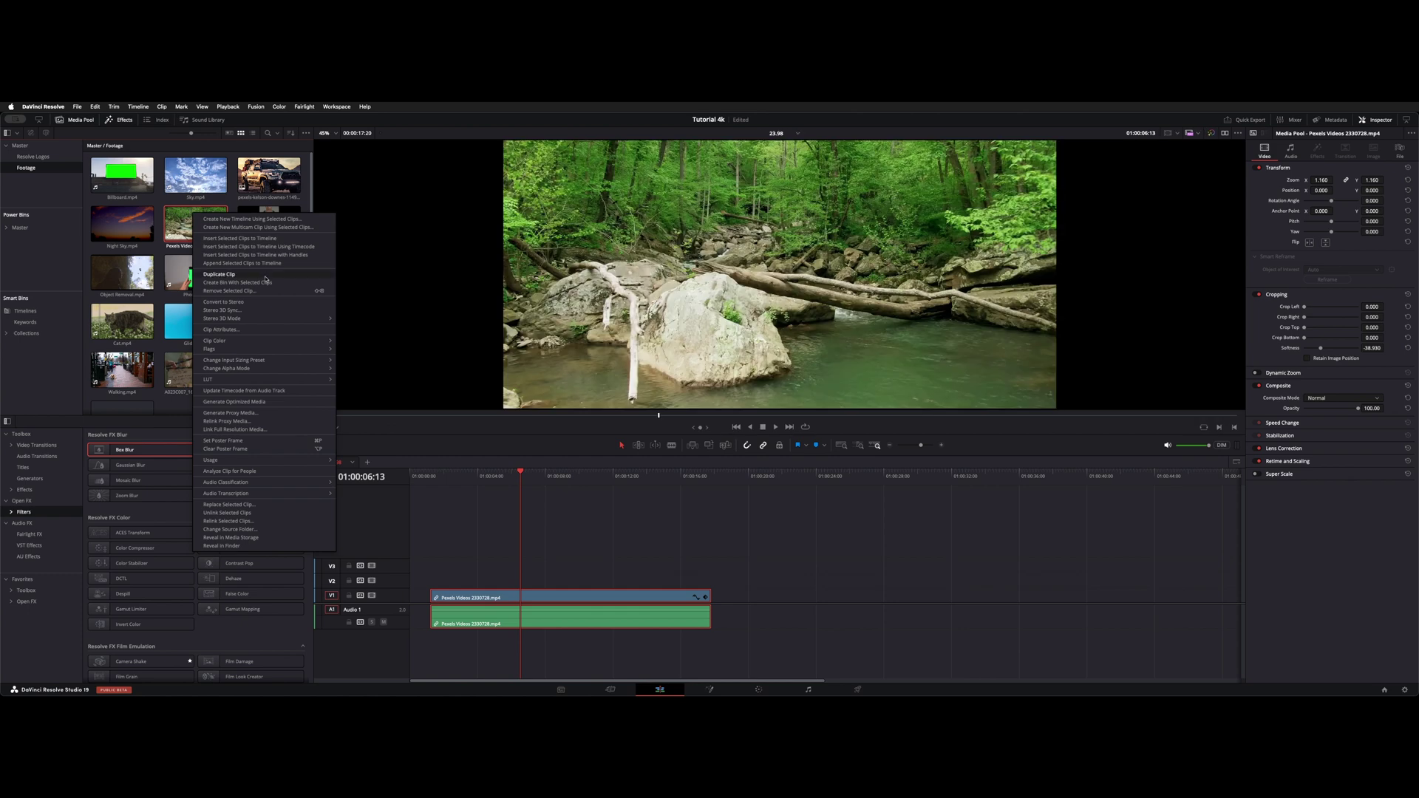
pyautogui.click(262, 330)
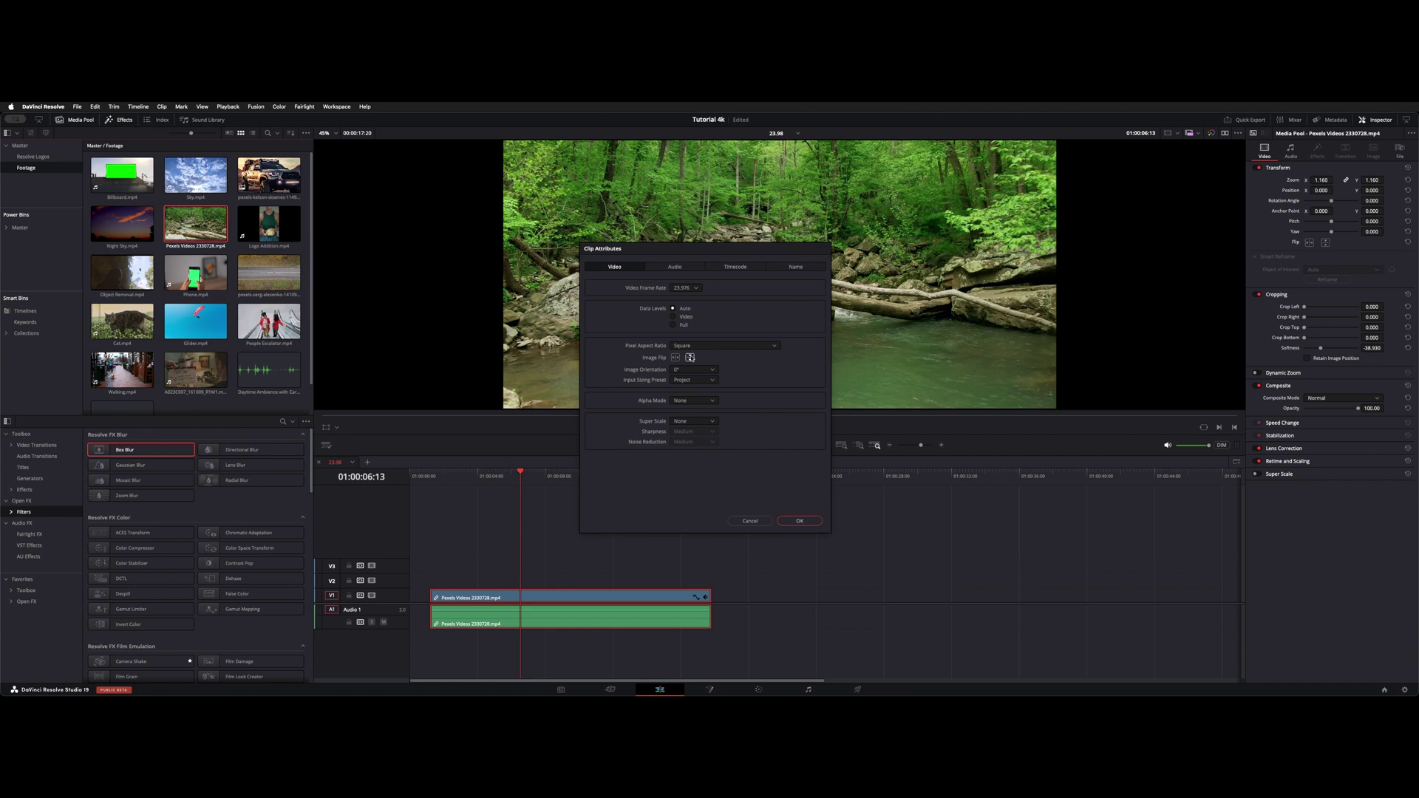
pyautogui.click(798, 521)
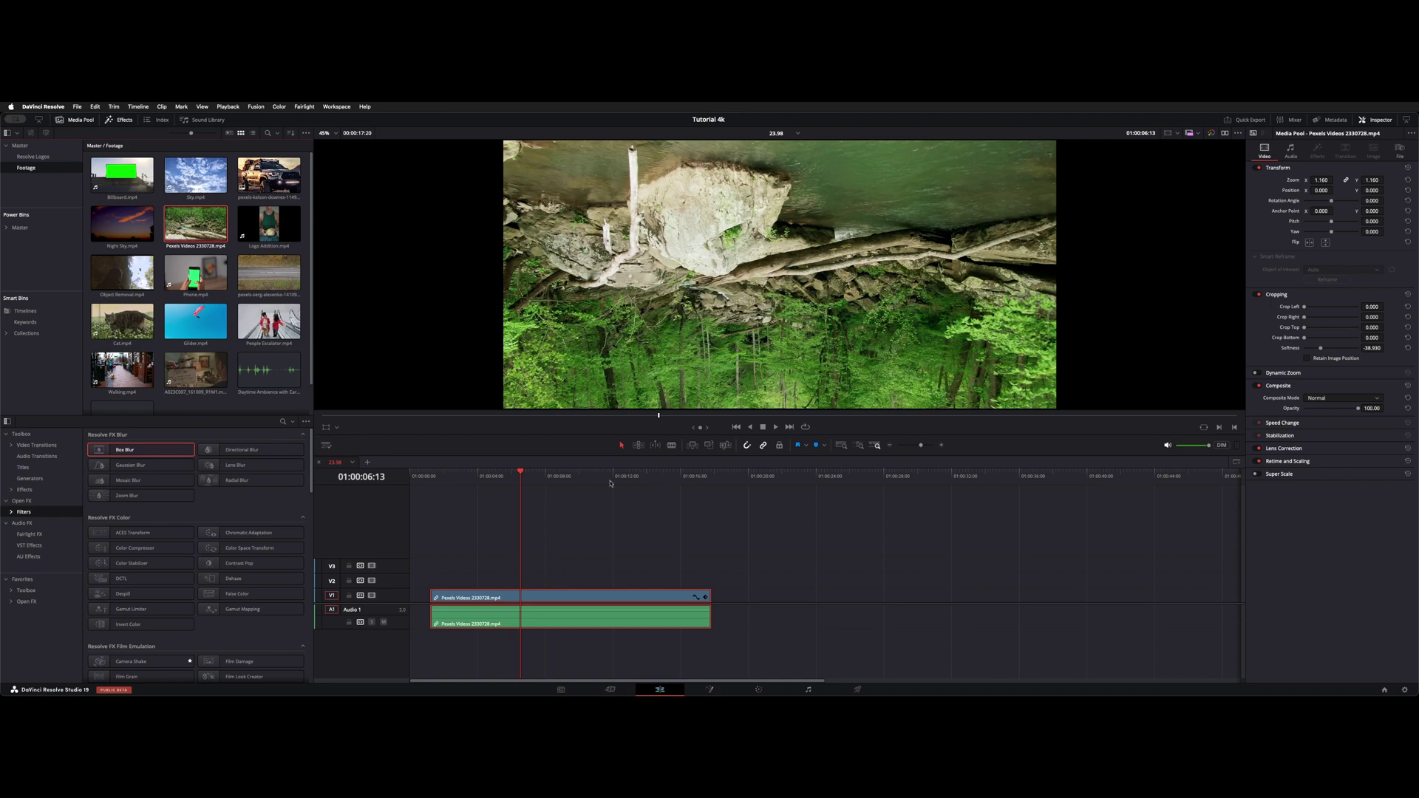
pyautogui.moveTo(568, 479); pyautogui.dragTo(563, 479)
# Rename the Media Pool source clip to Water.mp4 in Clip Attributes, then select the timeline clip.
pyautogui.rightClick(212, 219)
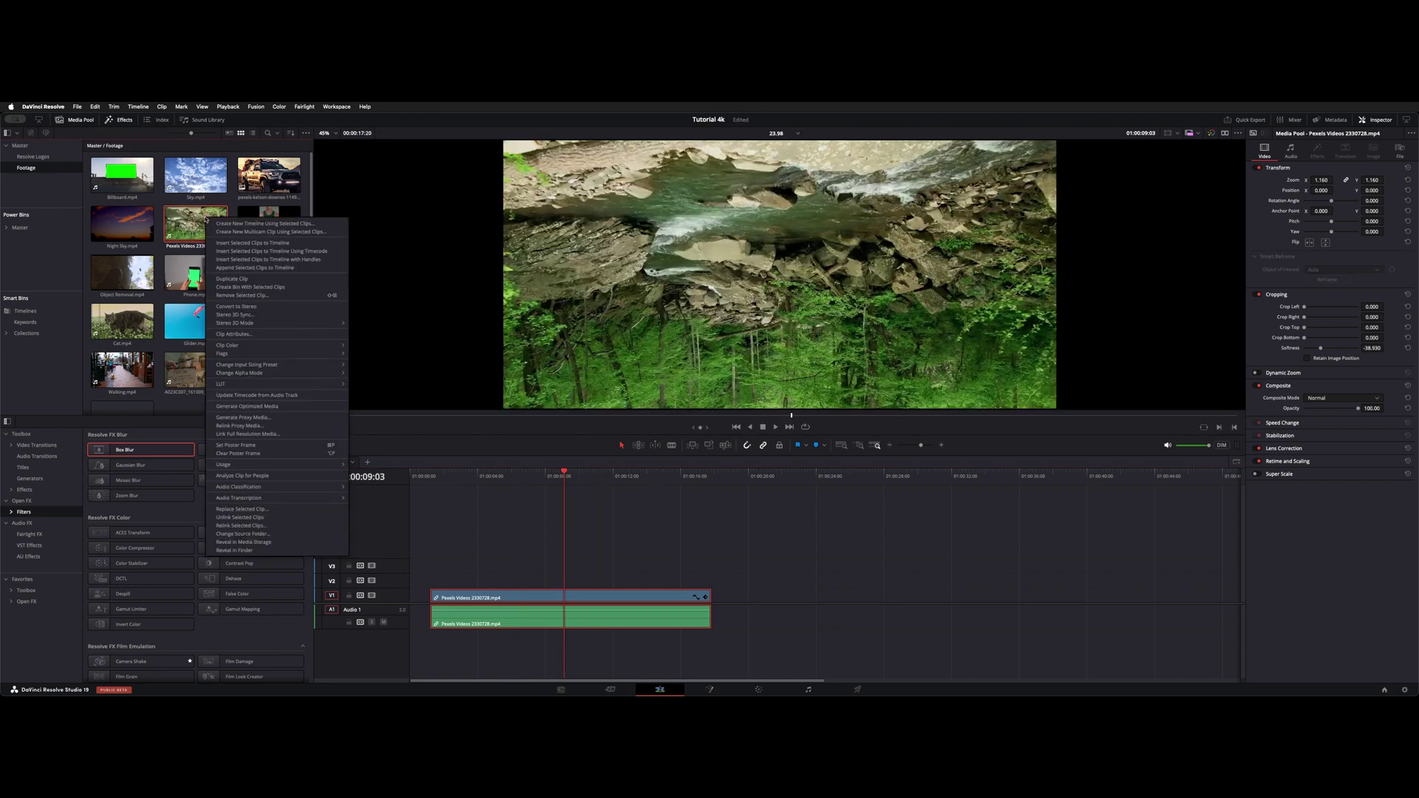
pyautogui.click(235, 333)
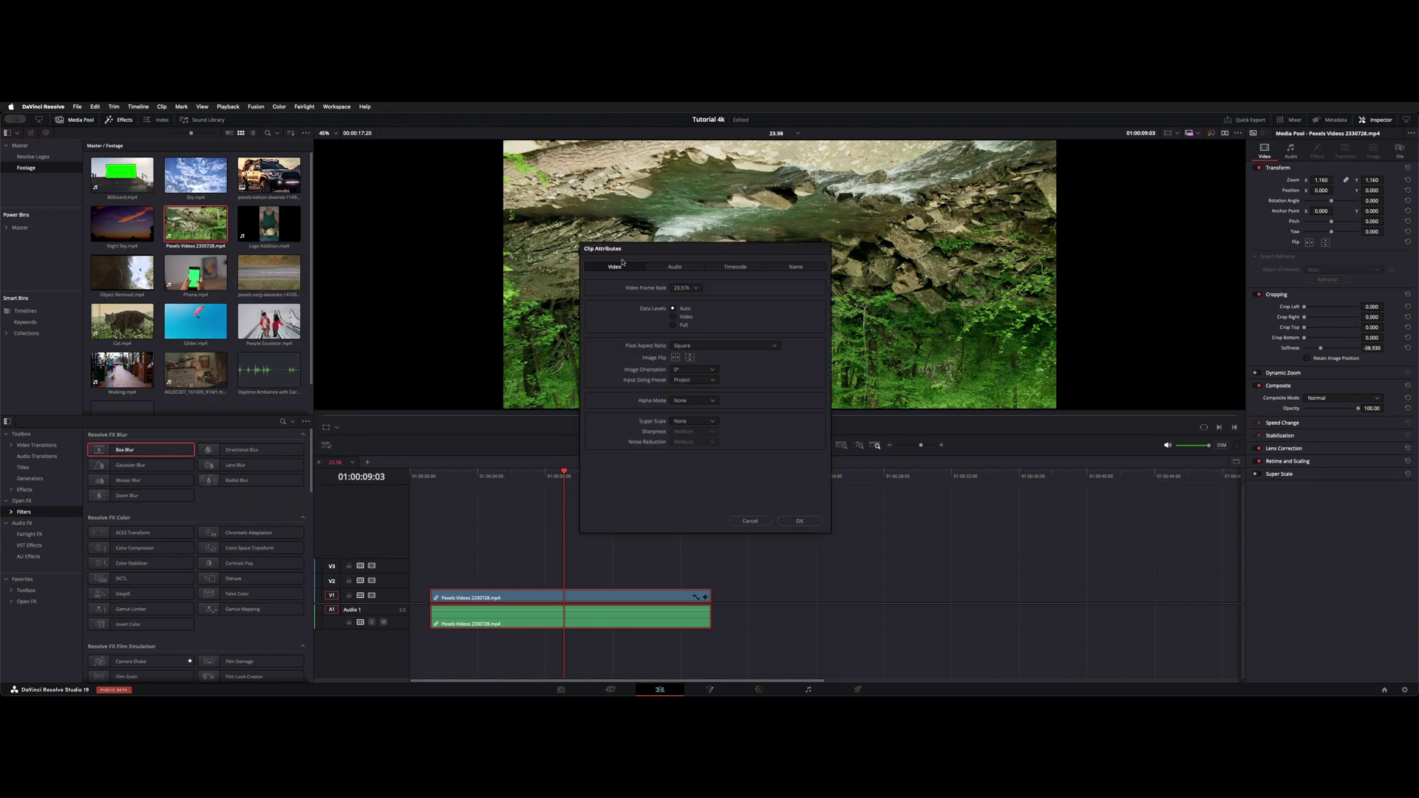
pyautogui.click(796, 267)
pyautogui.click(727, 288)
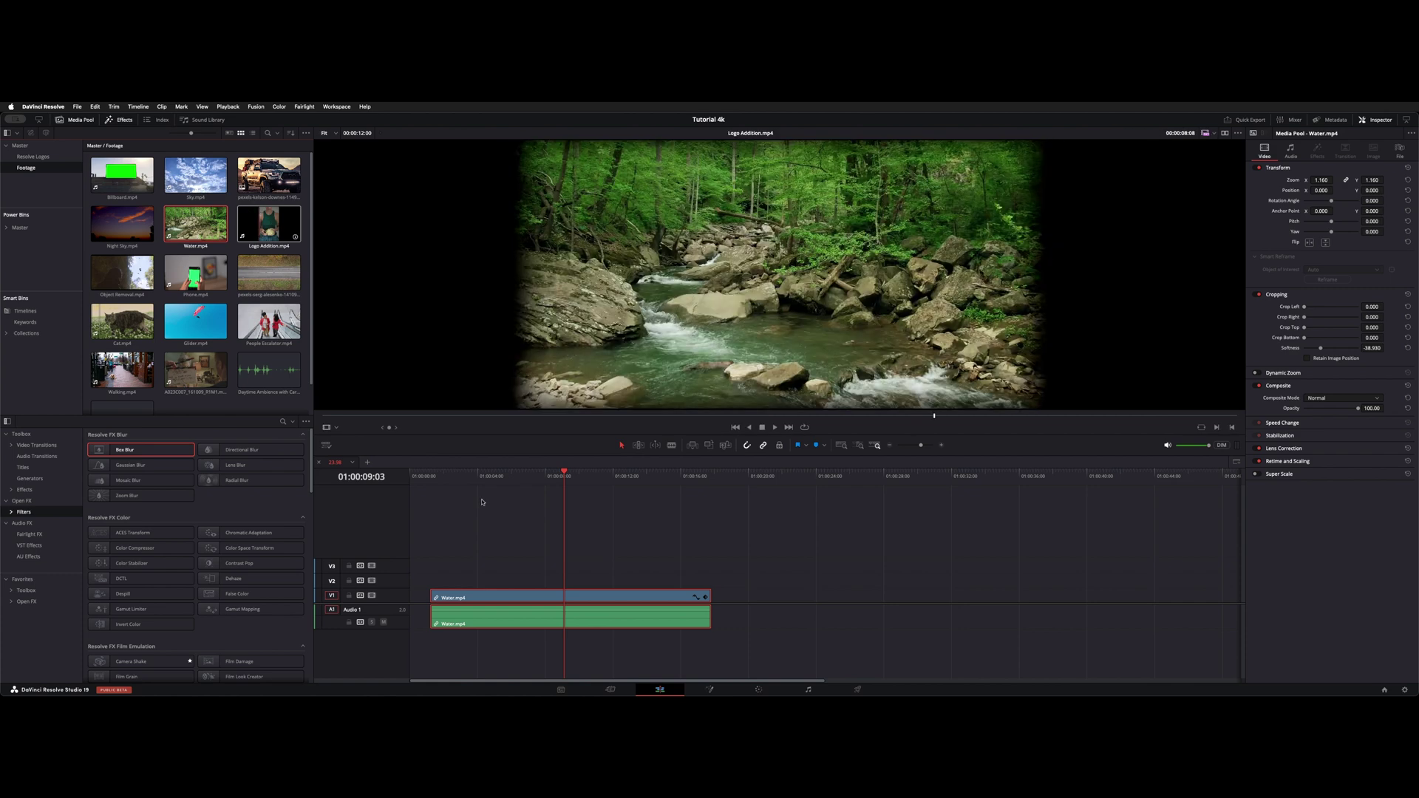
pyautogui.click(503, 598)
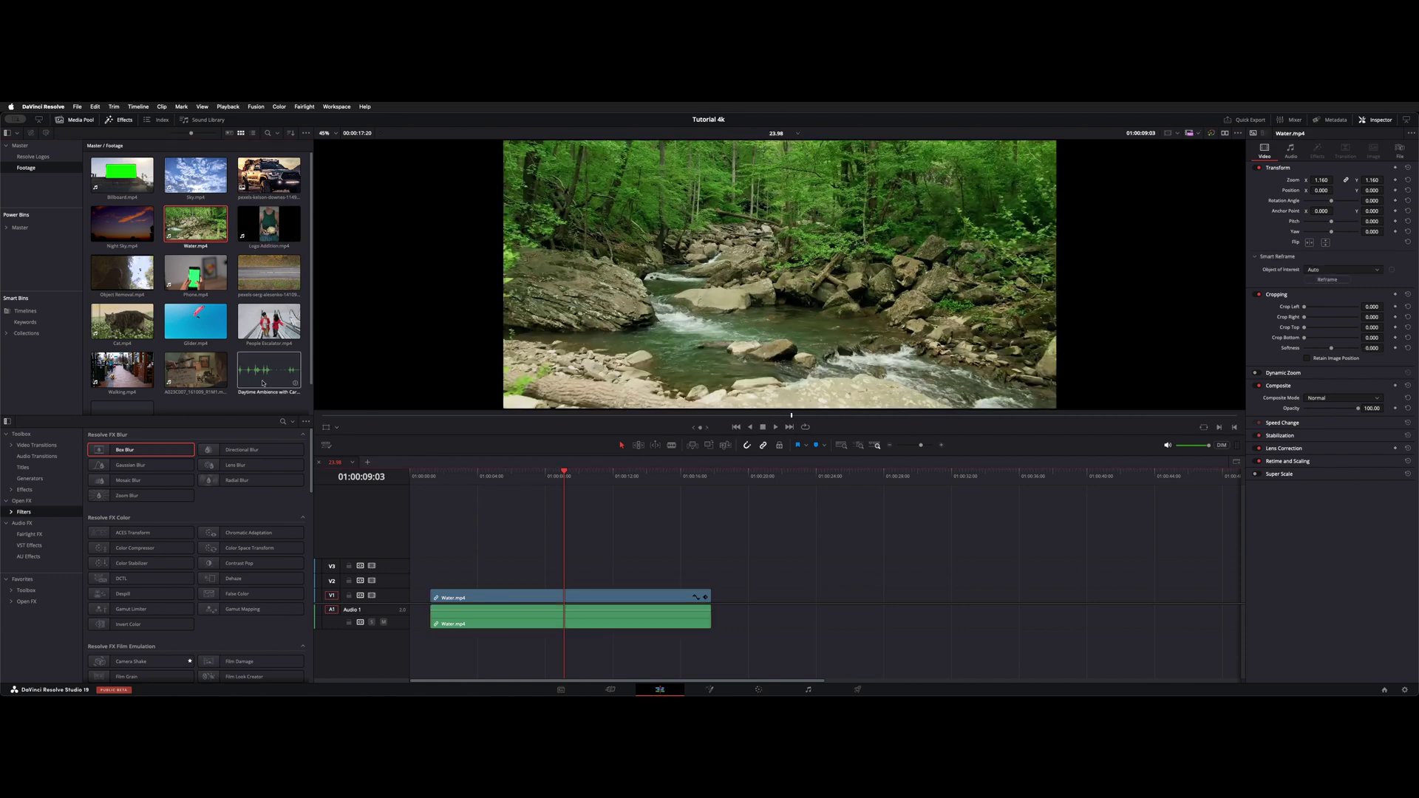
pyautogui.click(583, 512)
pyautogui.click(599, 596)
# Rename the timeline clip to Waterfall.mp4 in Clip Attributes, then reselect all timeline clips.
pyautogui.rightClick(599, 595)
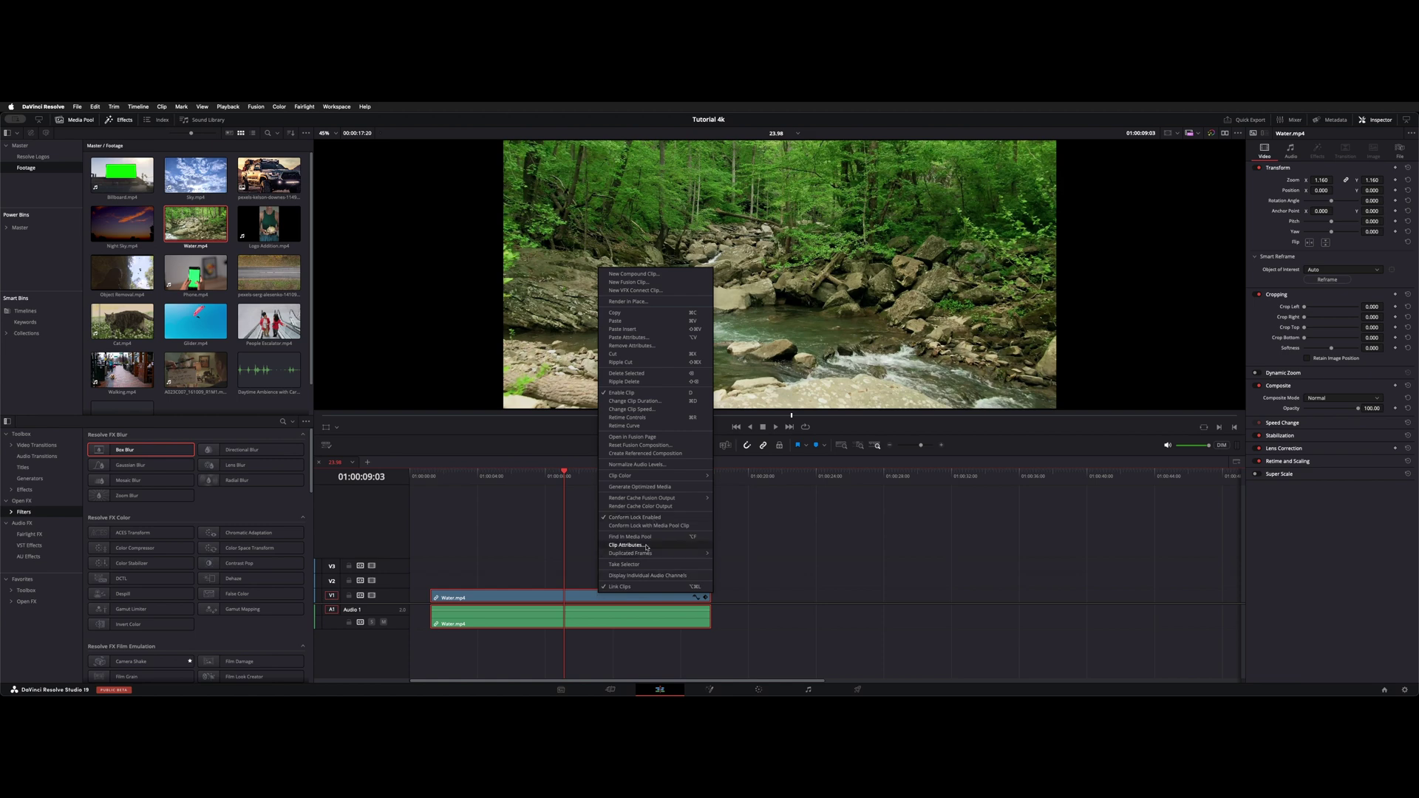
pyautogui.click(646, 546)
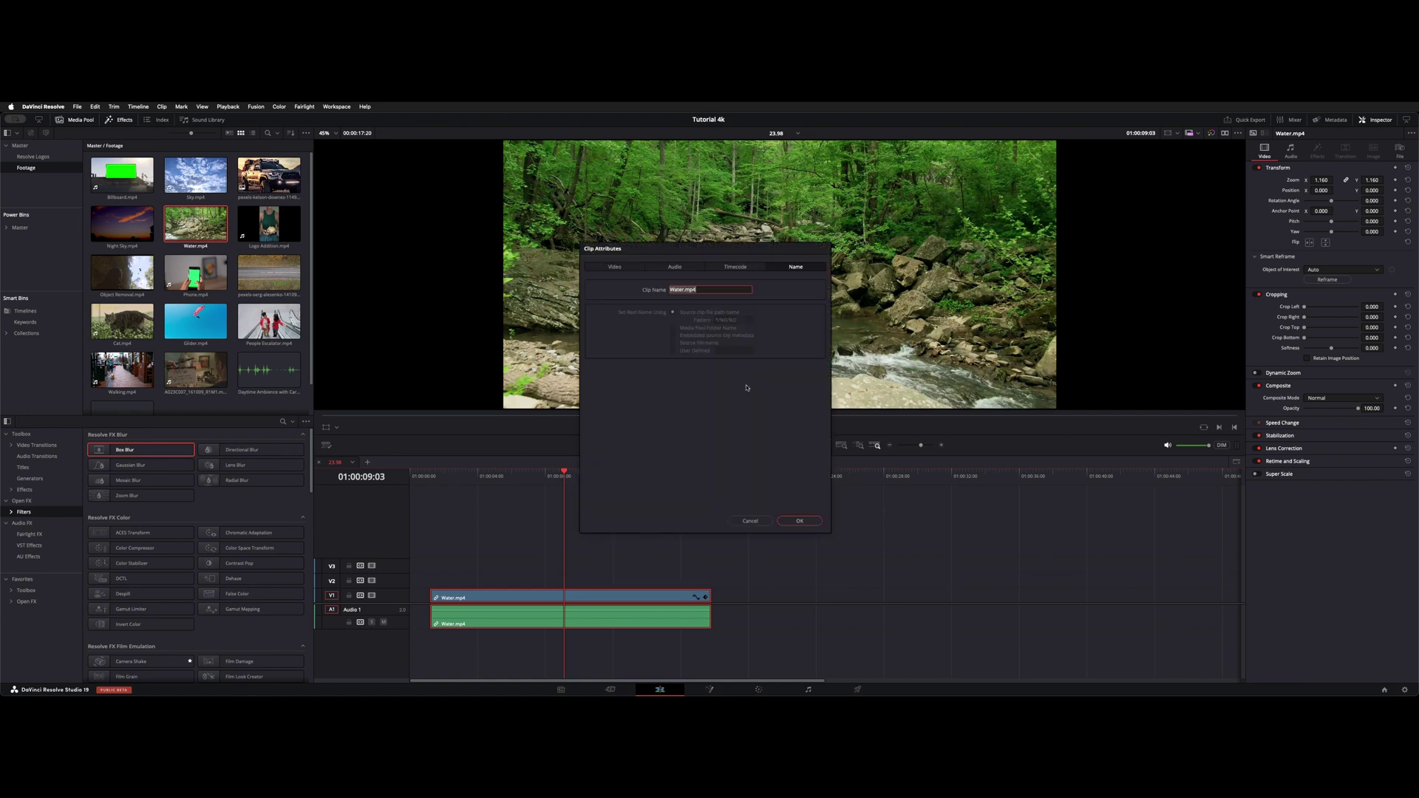
pyautogui.click(685, 290)
pyautogui.write('fall')
pyautogui.press('Return')
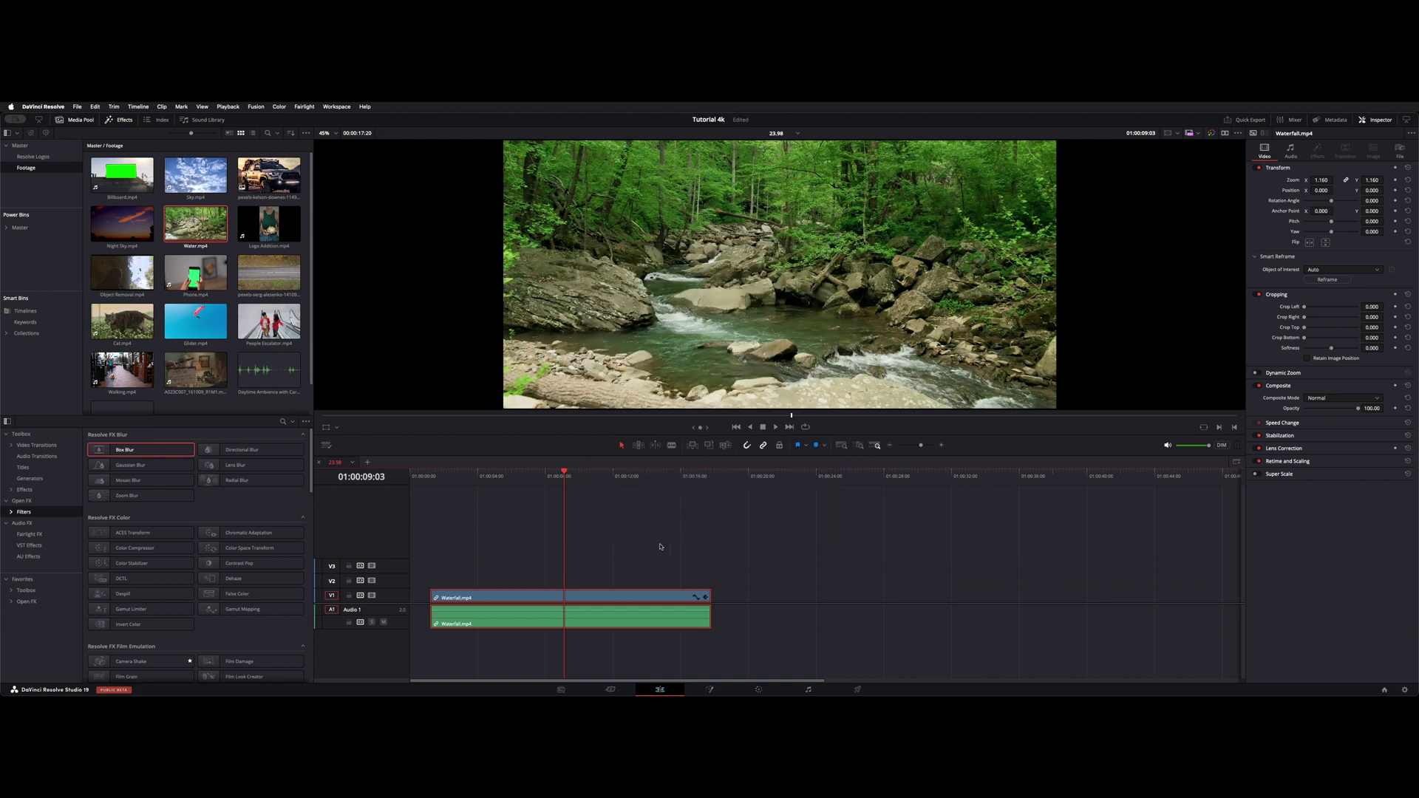
pyautogui.click(654, 551)
pyautogui.hotkey('ctrl', 'a')
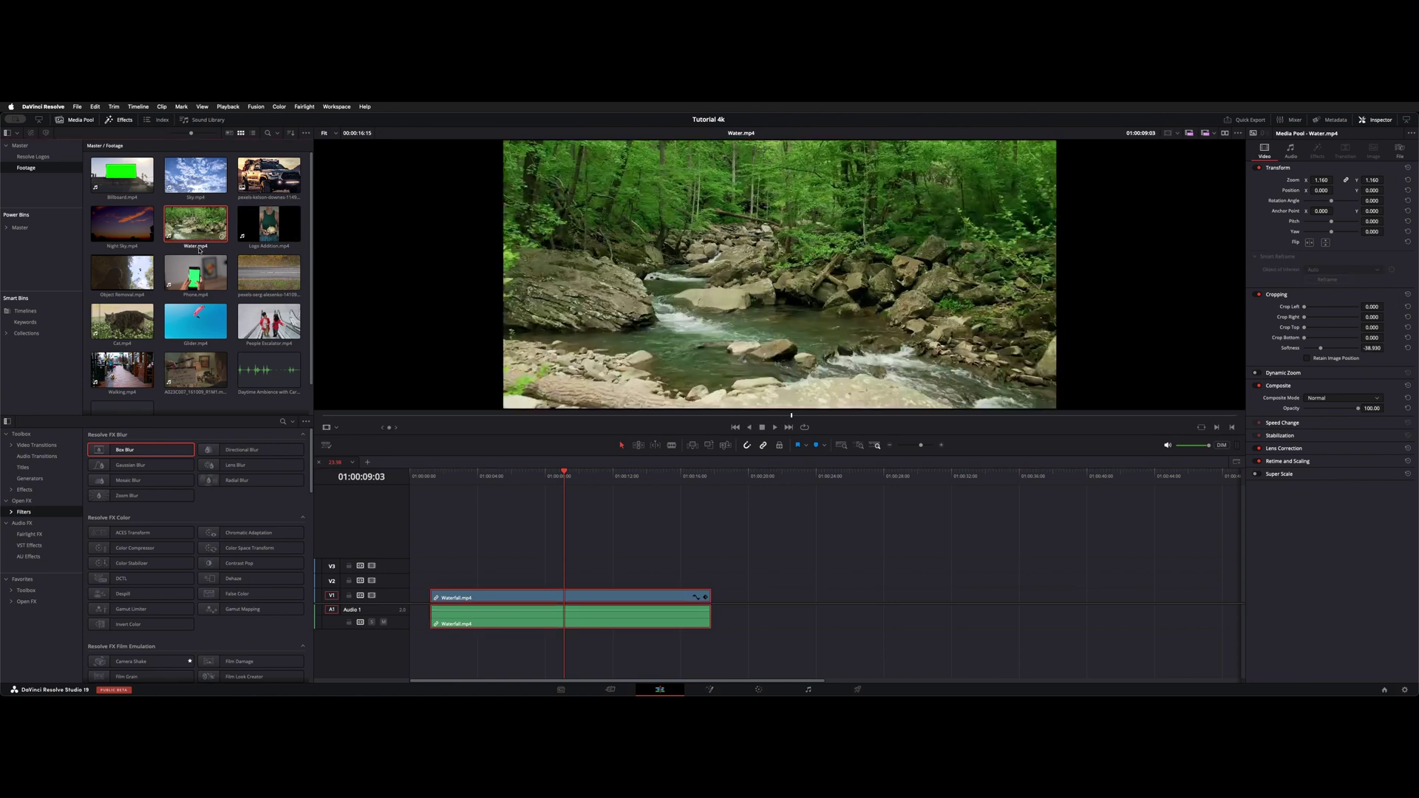
# Run Find in Media Pool on the Waterfall.mp4 timeline clip to reveal its Water.mp4 source.
pyautogui.click(505, 600)
pyautogui.rightClick(510, 600)
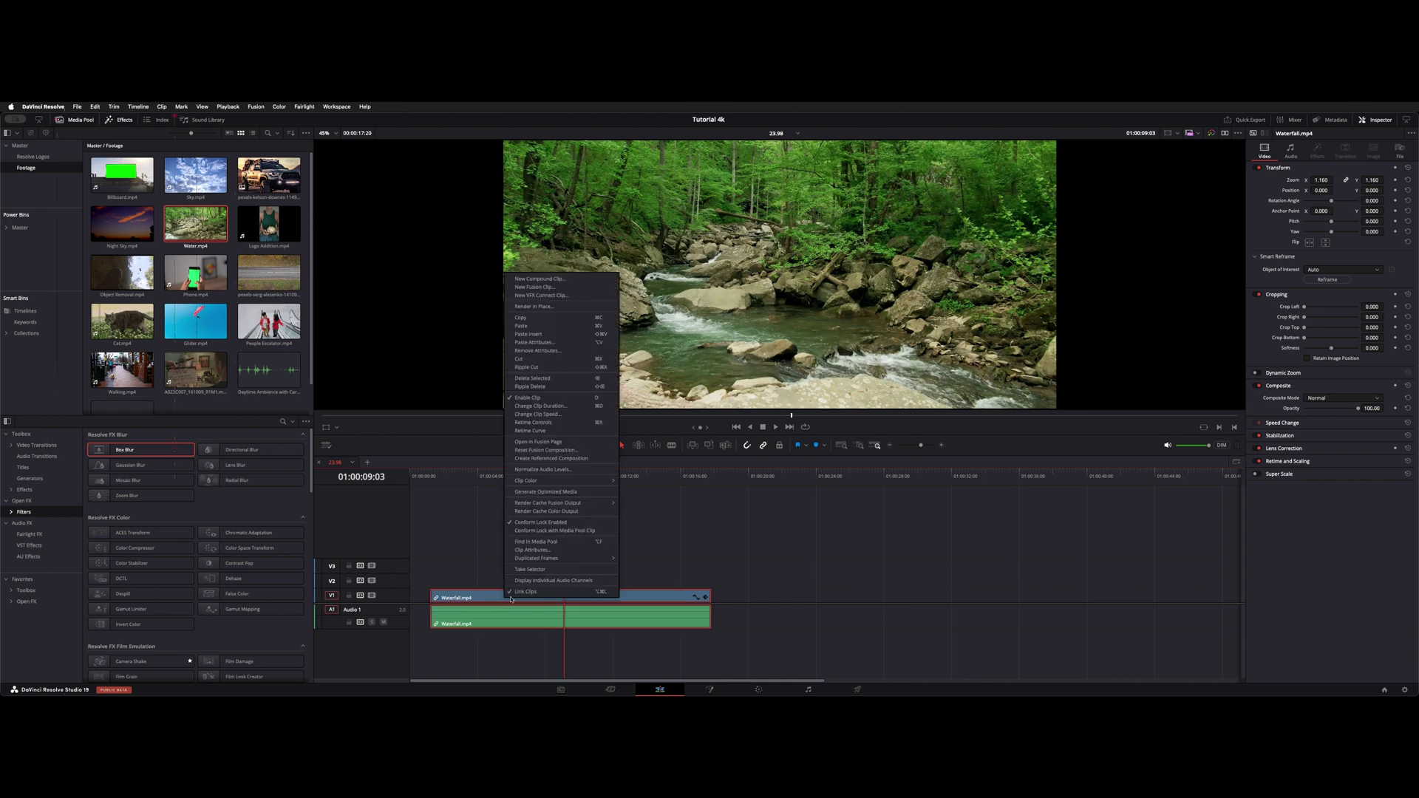
pyautogui.click(511, 599)
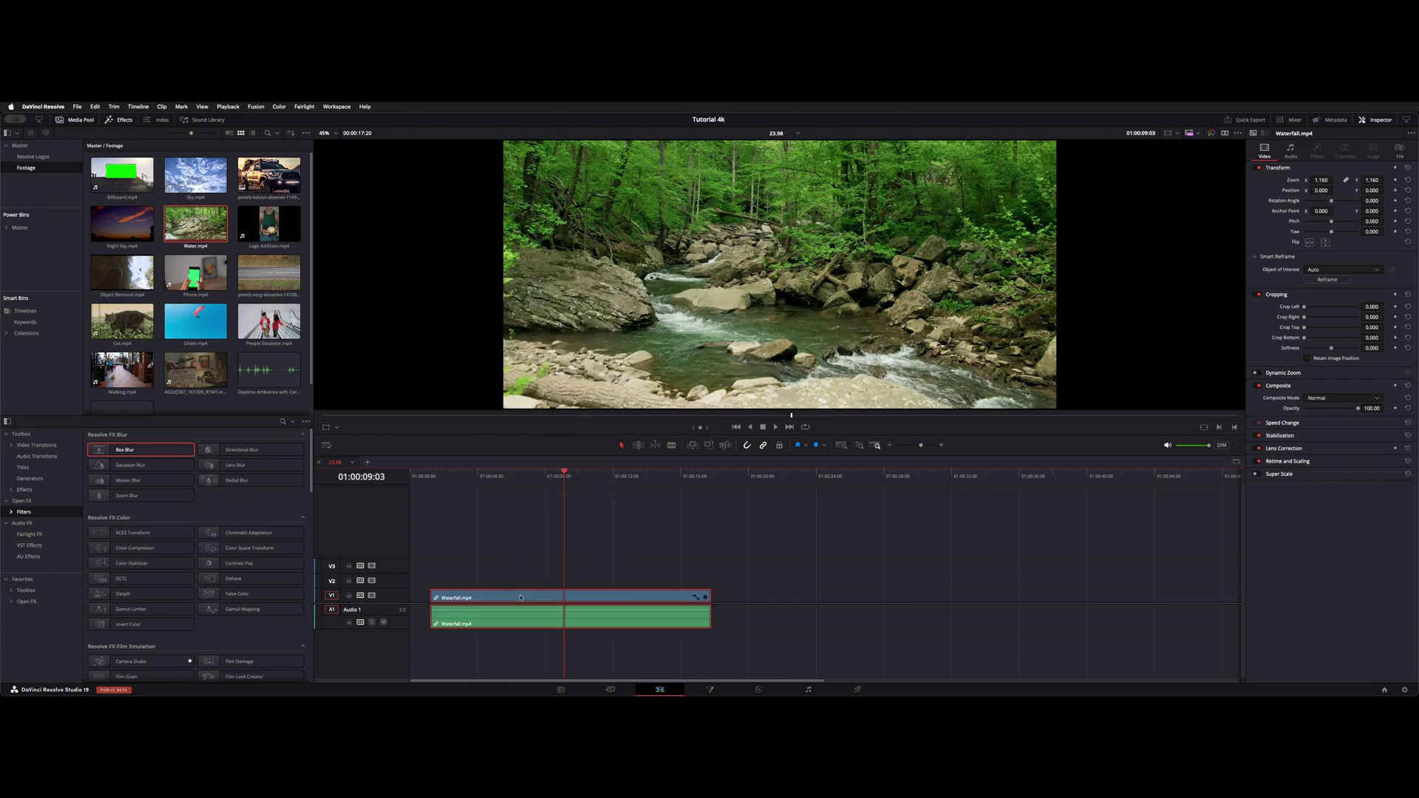
pyautogui.rightClick(520, 598)
pyautogui.click(573, 540)
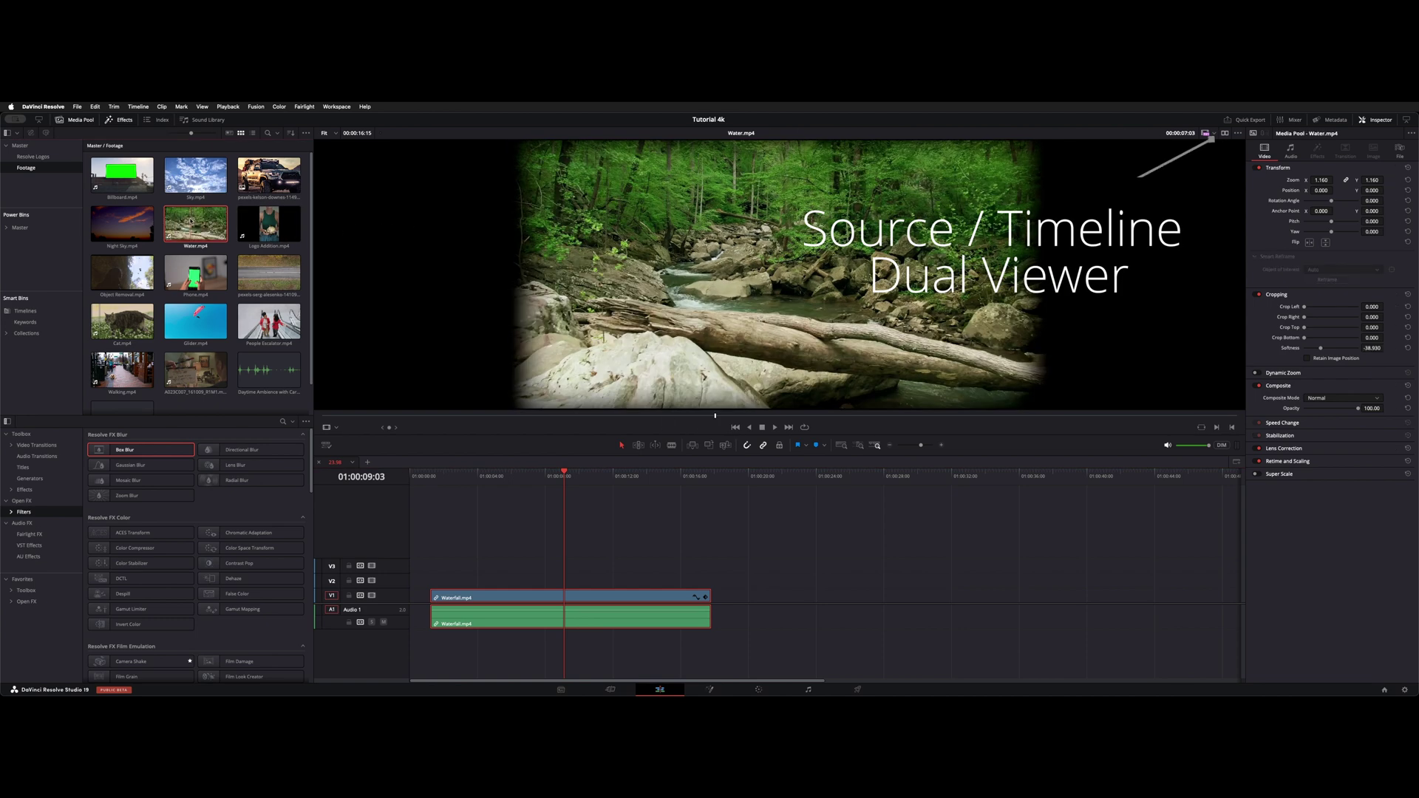
# Switch to side-by-side source and timeline viewers, load Water.mp4, and apply Reset Video to it.
pyautogui.click(1224, 134)
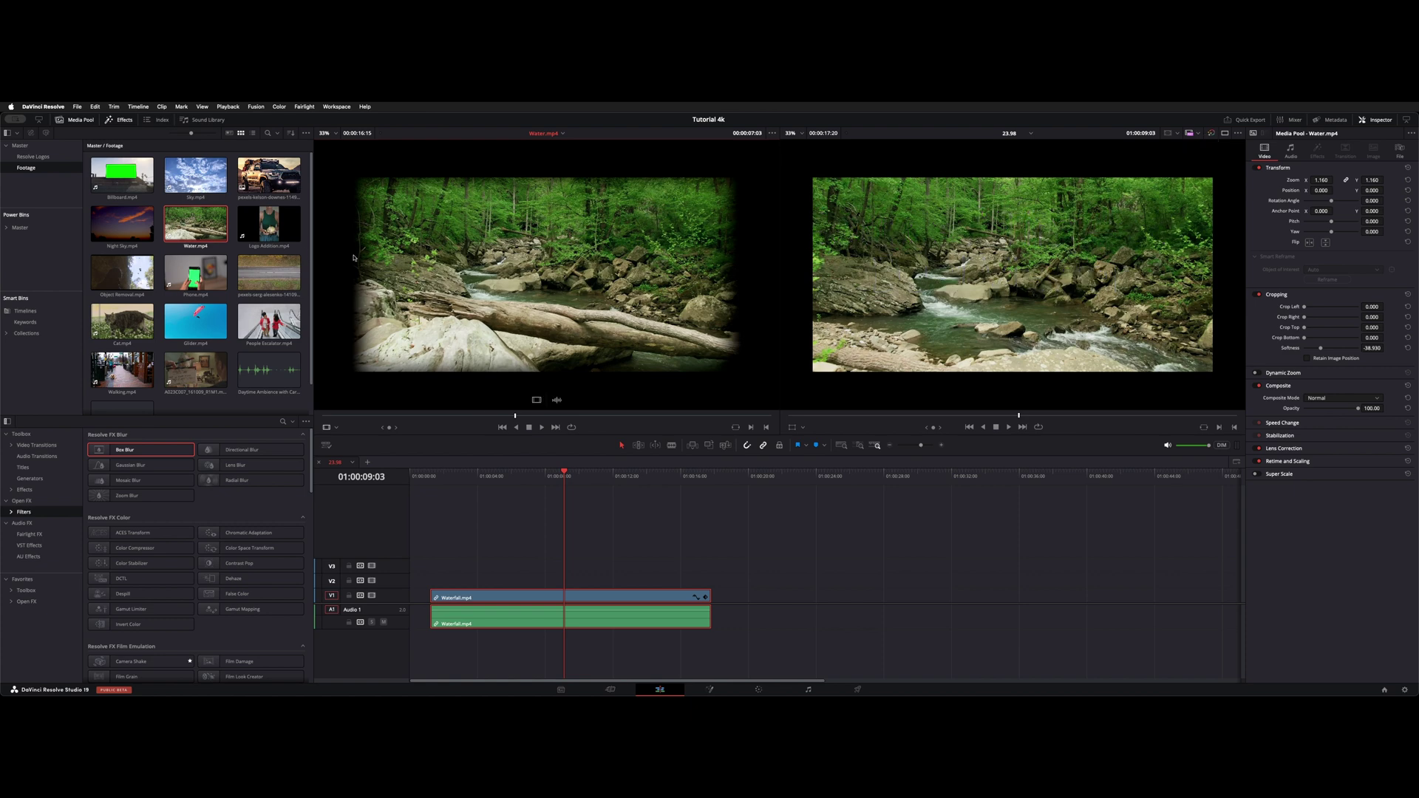
pyautogui.click(266, 240)
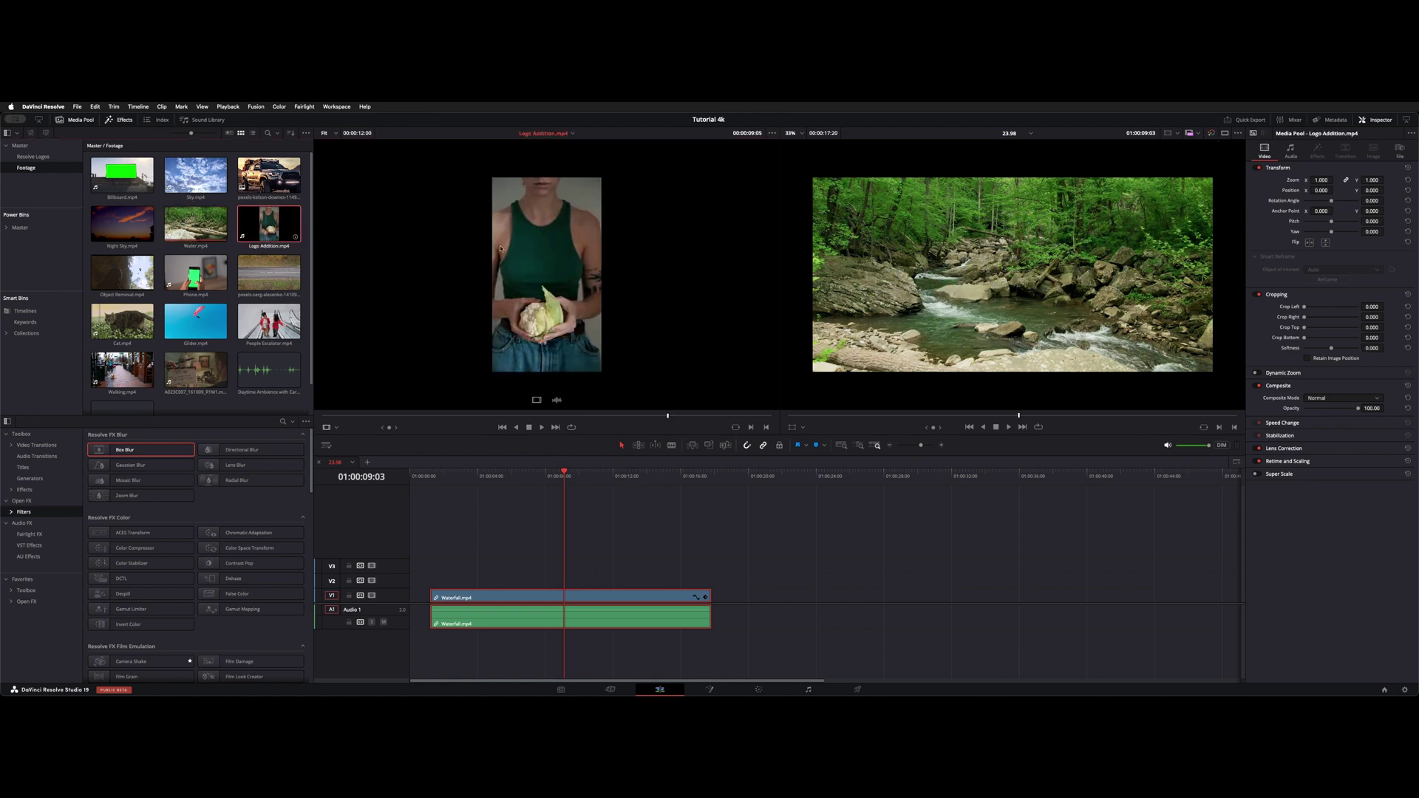
pyautogui.press('q')
pyautogui.click(195, 223)
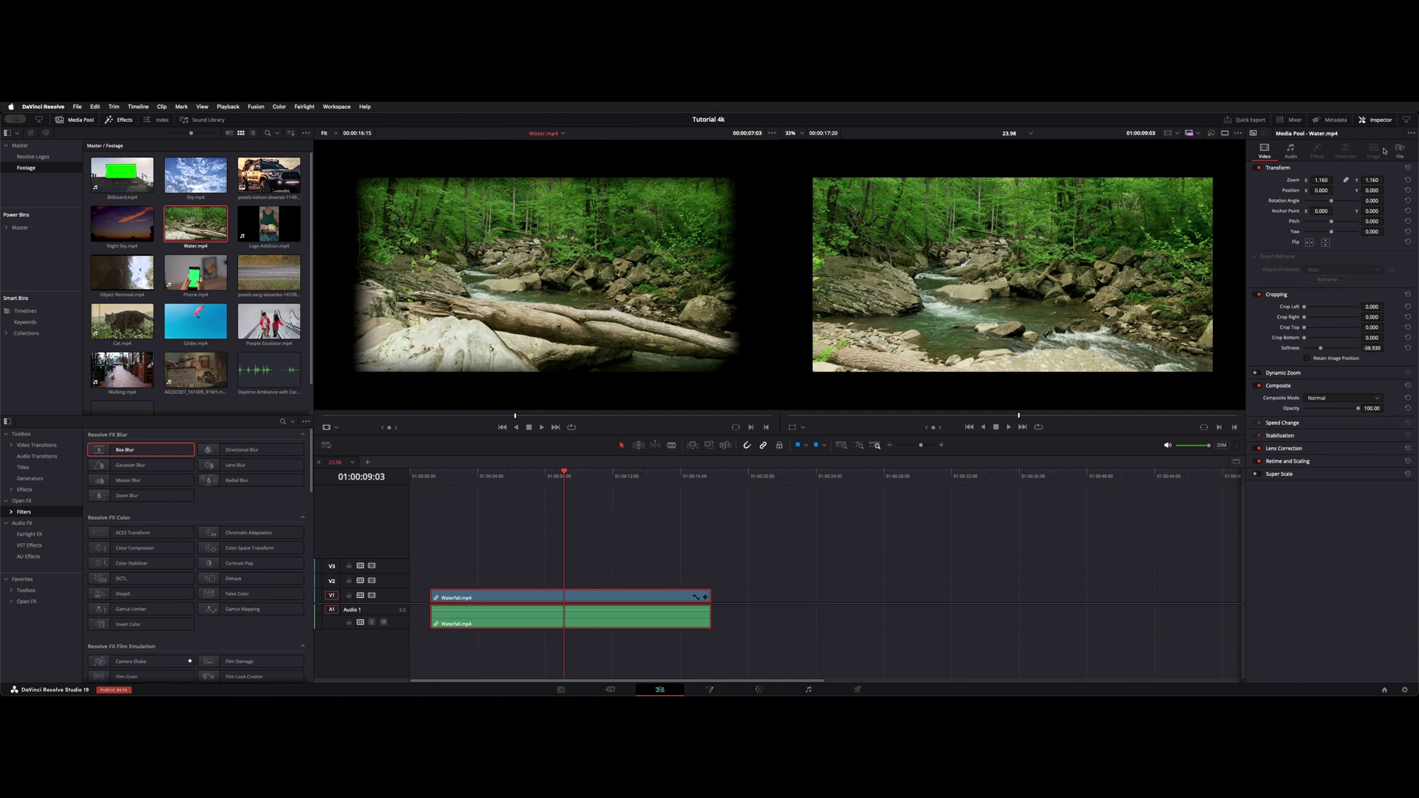
pyautogui.click(1411, 133)
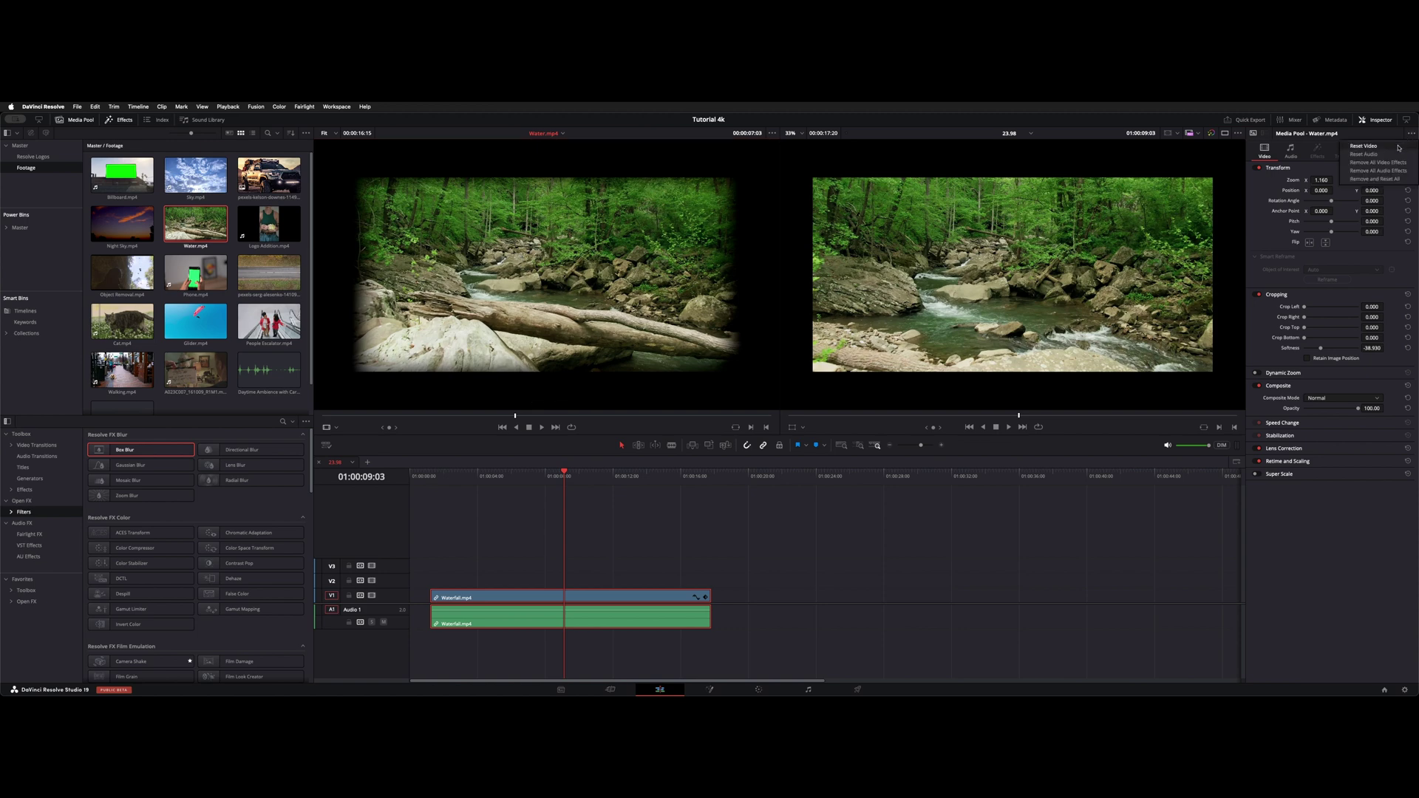
pyautogui.click(1397, 147)
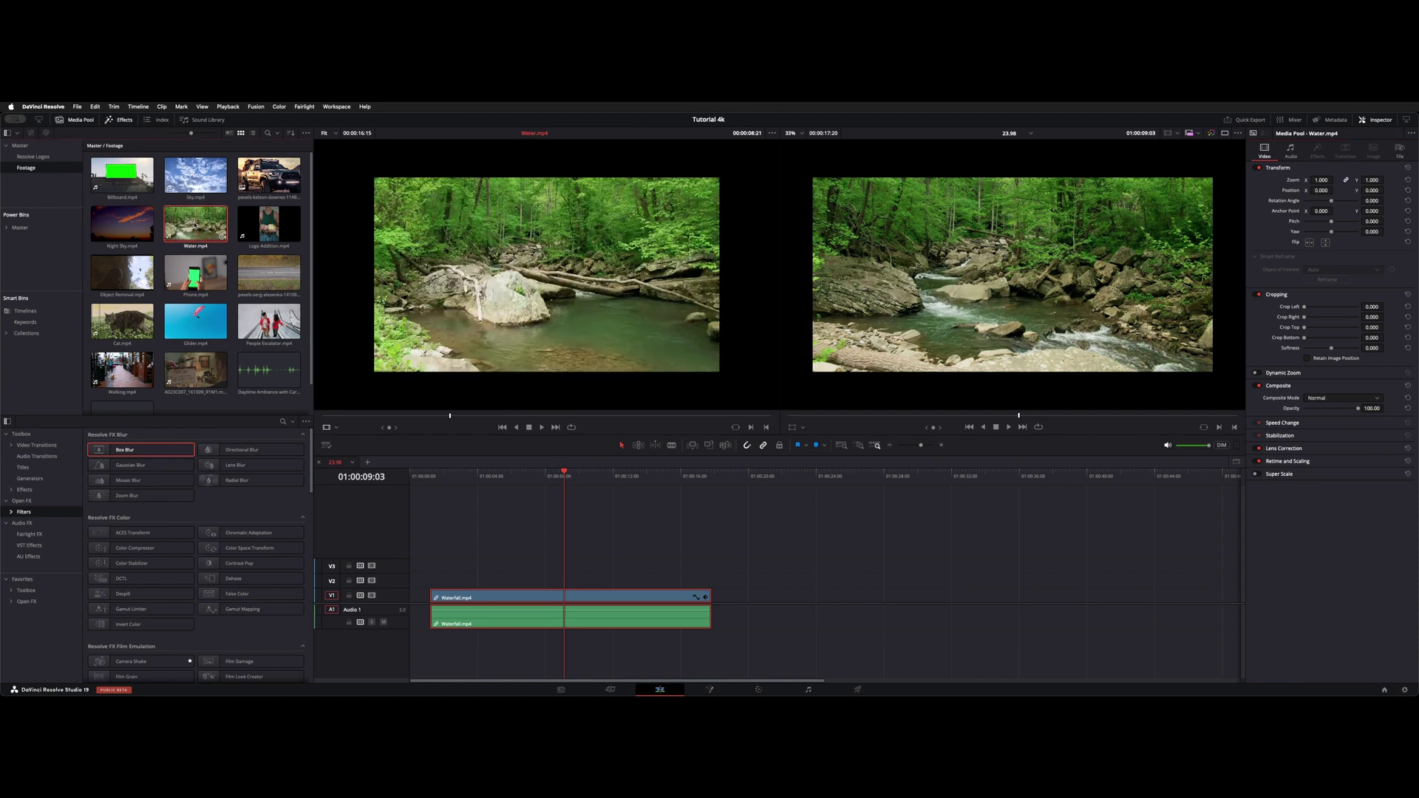
# Select the Waterfall clip at 01:00:07:14 and zoom its image to 1.430.
pyautogui.click(539, 477)
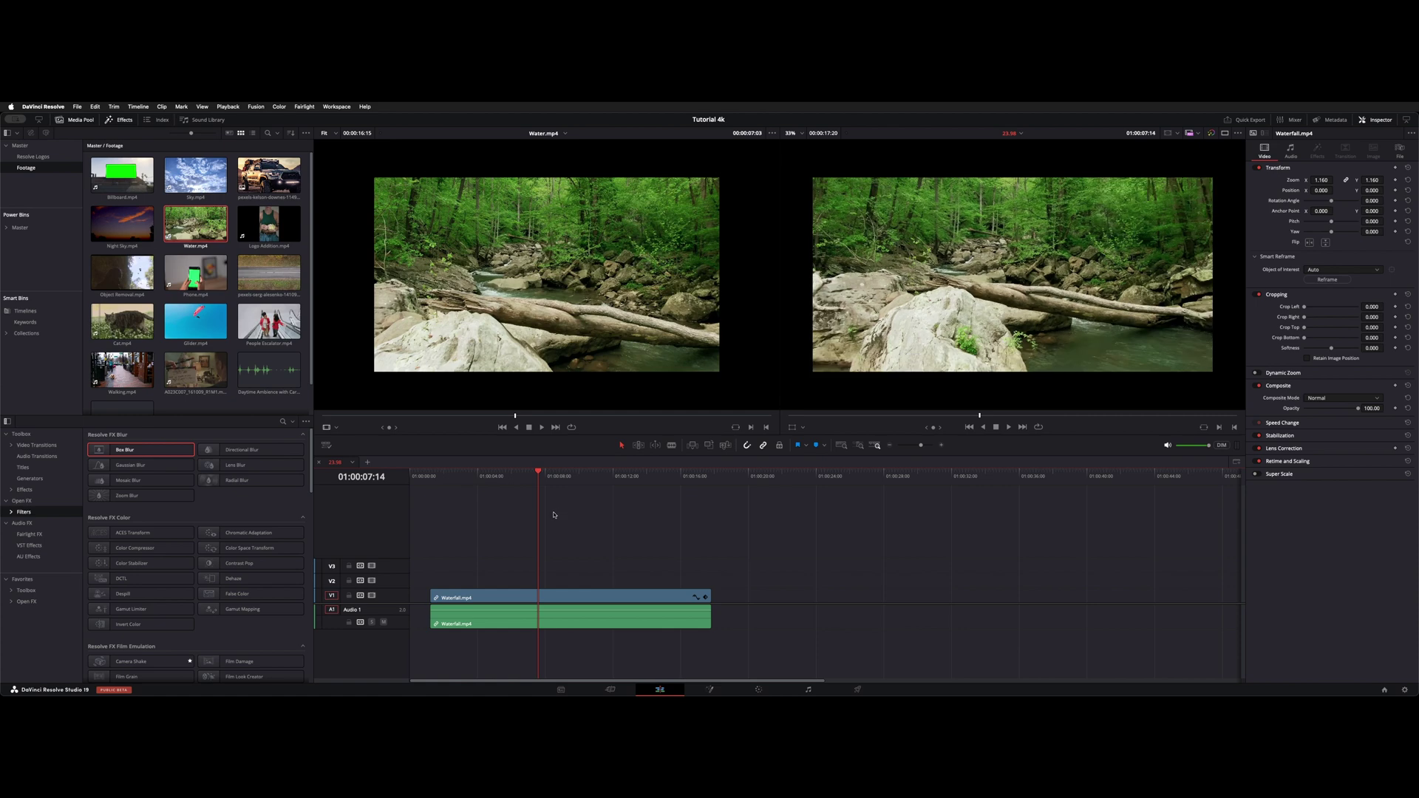
pyautogui.click(571, 596)
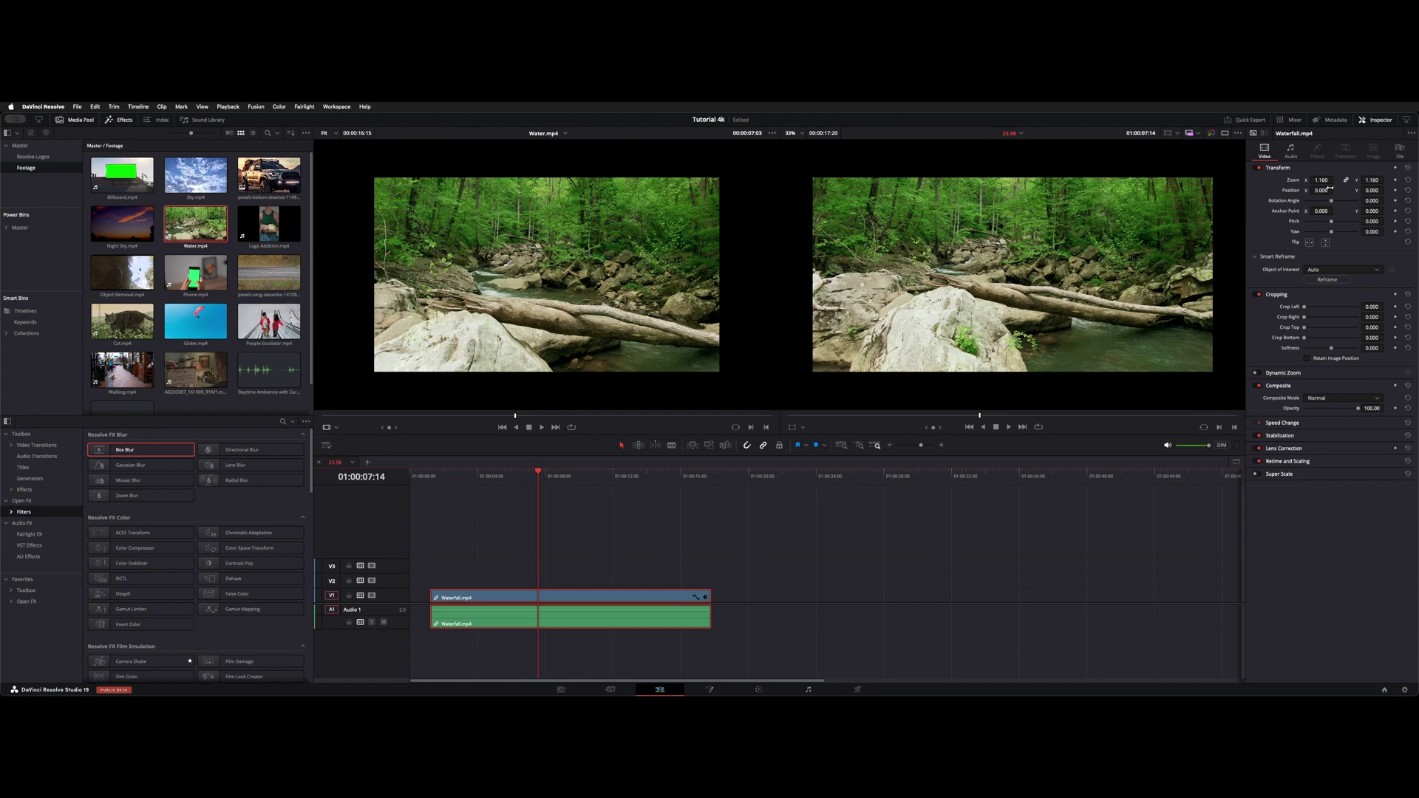
pyautogui.moveTo(1322, 180); pyautogui.dragTo(1365, 180)
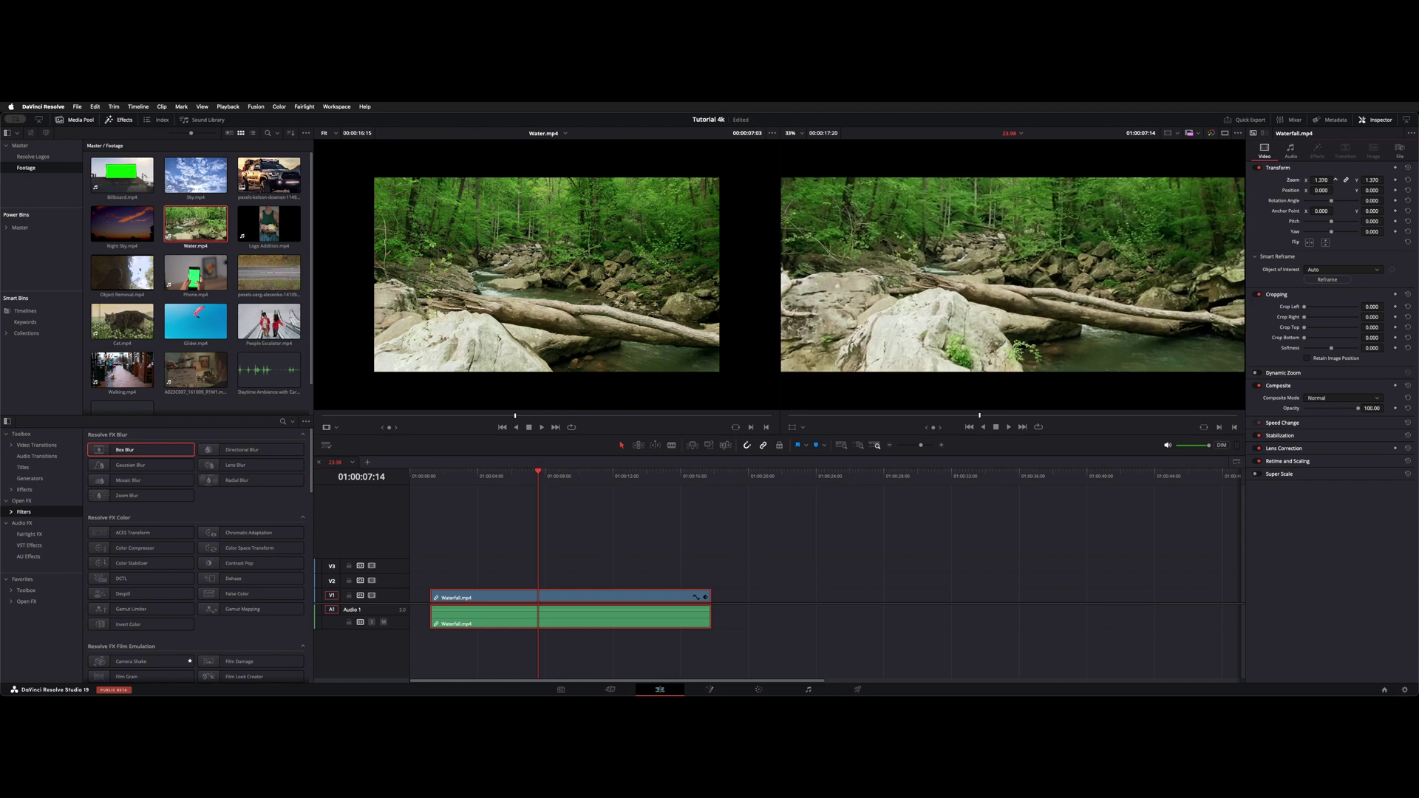
# Place Water.mp4 on V1 just after Waterfall, preview both clips, and select Water.
pyautogui.moveTo(196, 222); pyautogui.dragTo(765, 590)
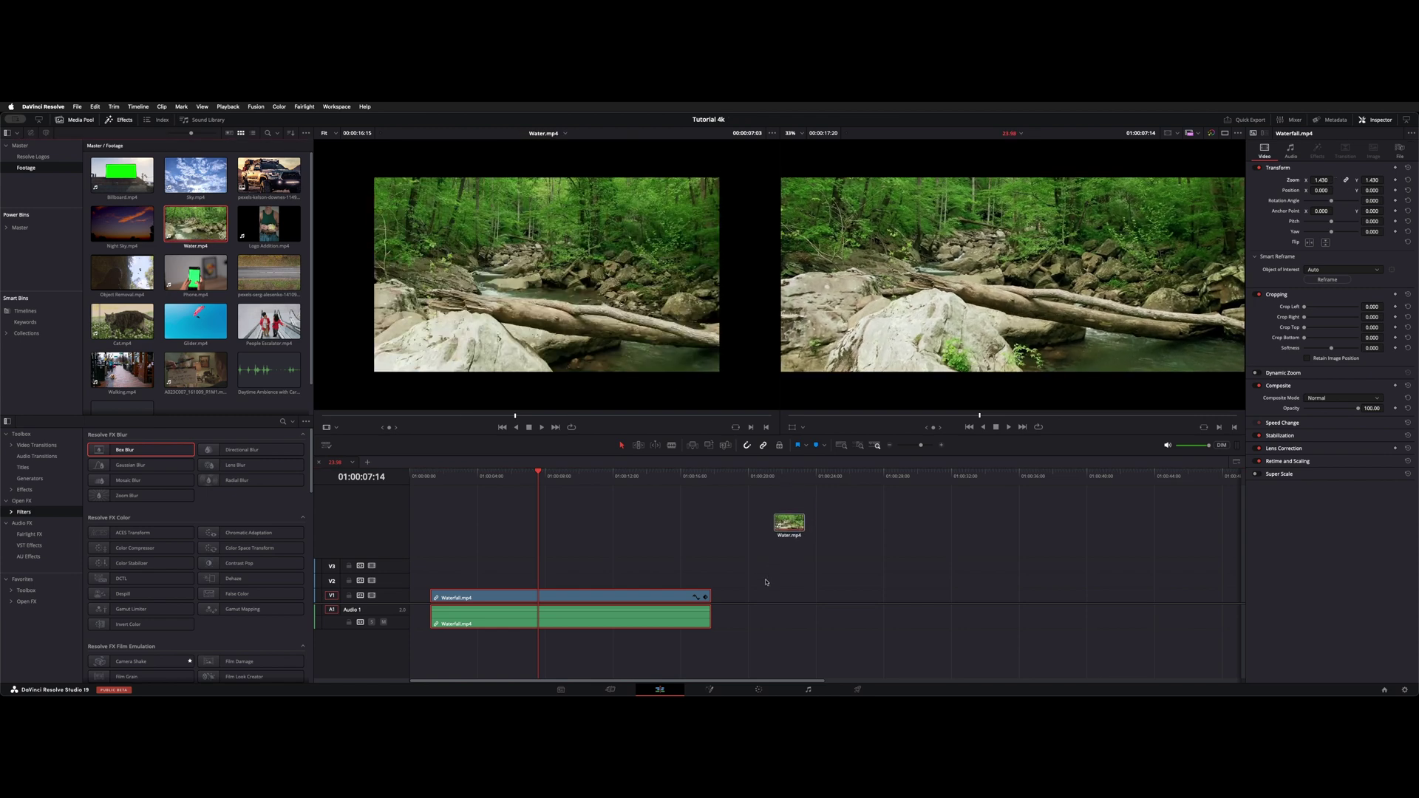
pyautogui.click(816, 478)
pyautogui.moveTo(858, 478); pyautogui.dragTo(865, 481)
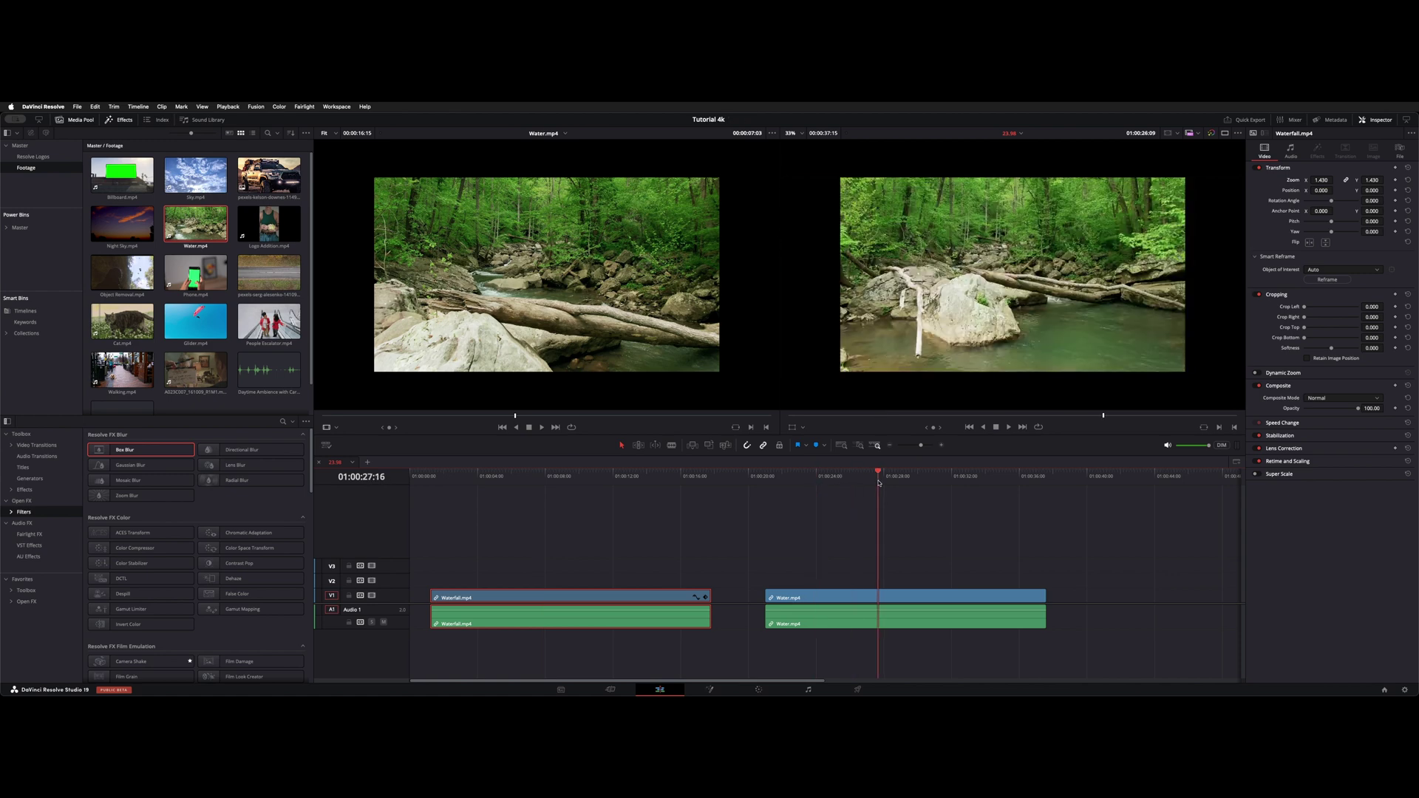
pyautogui.click(604, 477)
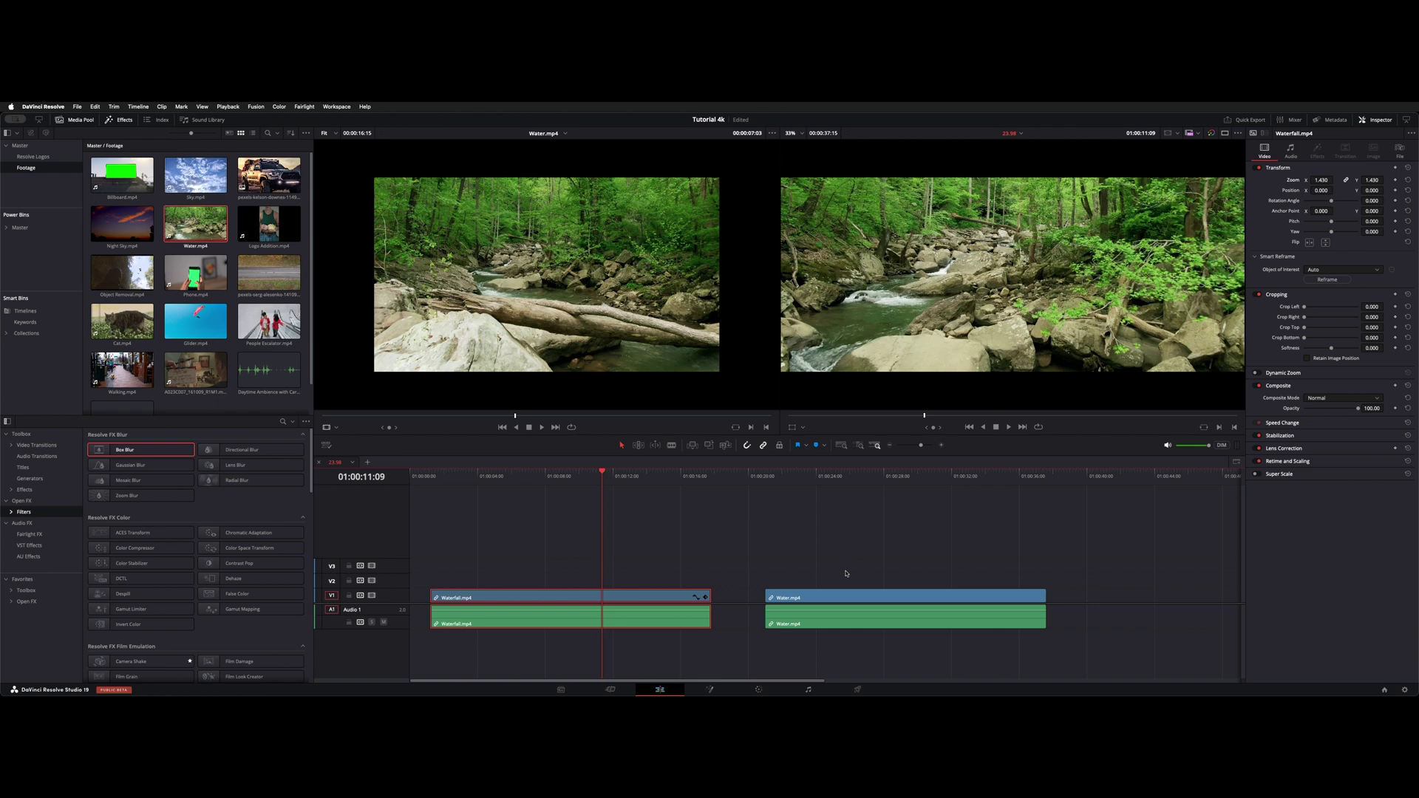
pyautogui.click(840, 597)
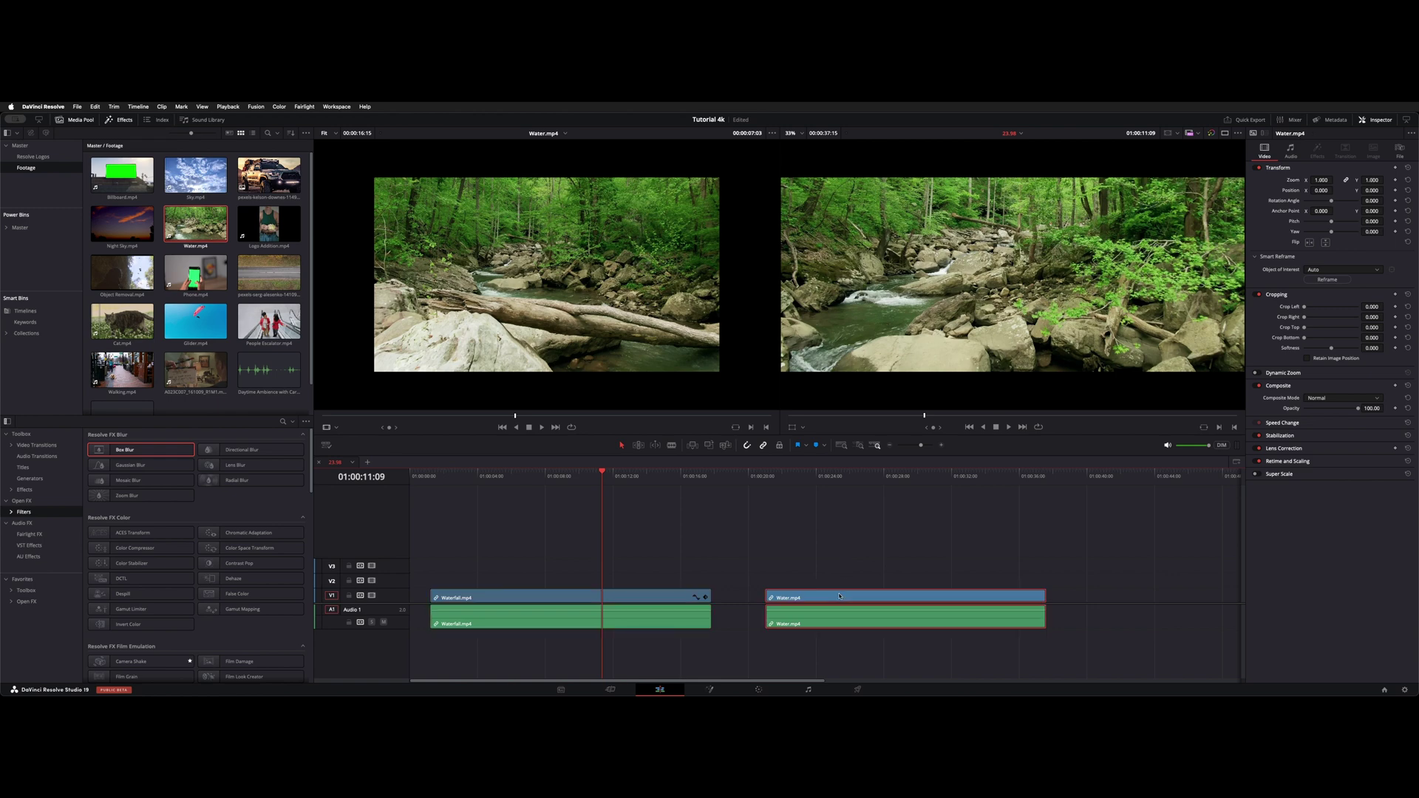
pyautogui.hotkey('alt', 'v')
# Paste Waterfall's Zoom, Scale X and Scale Y attributes onto the Water clip.
pyautogui.rightClick(813, 595)
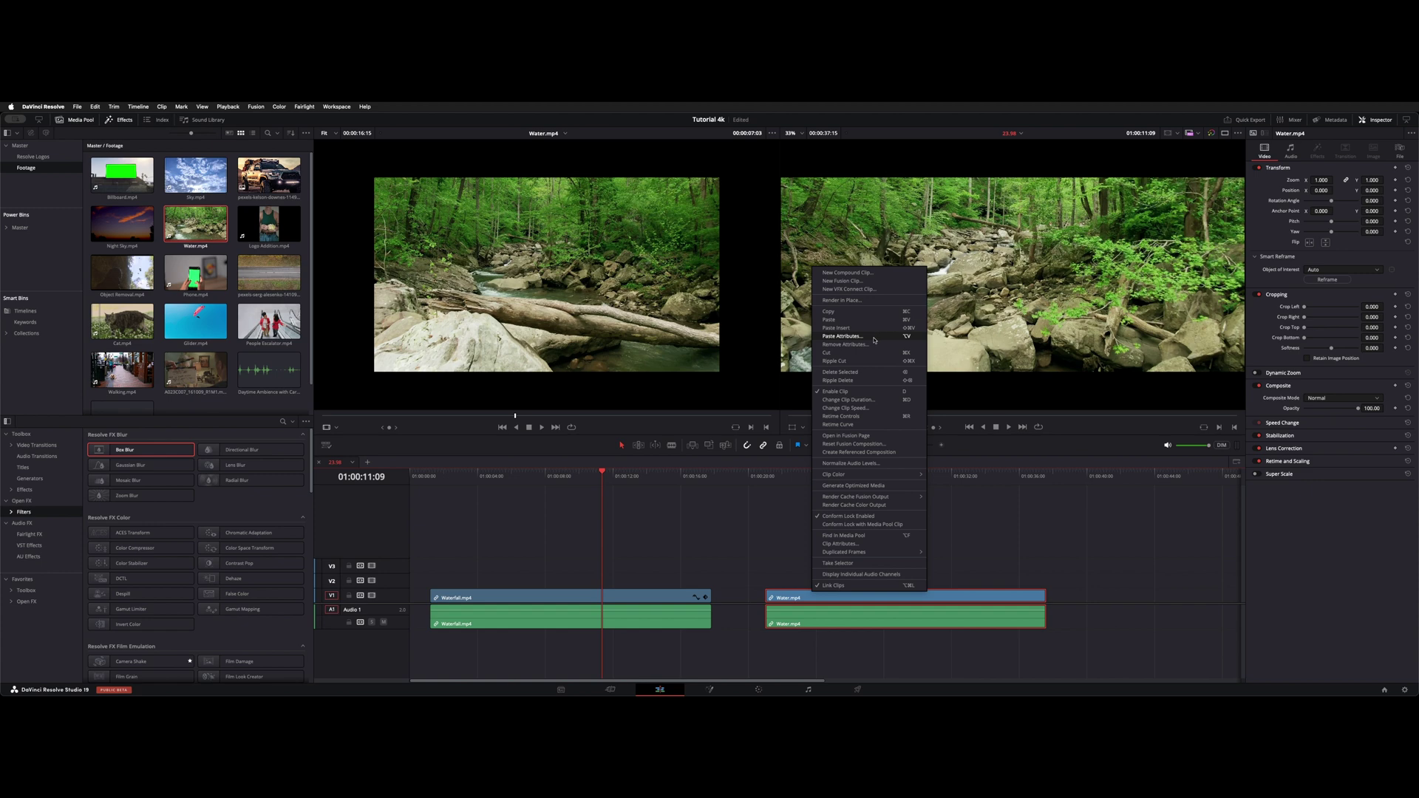
pyautogui.click(873, 339)
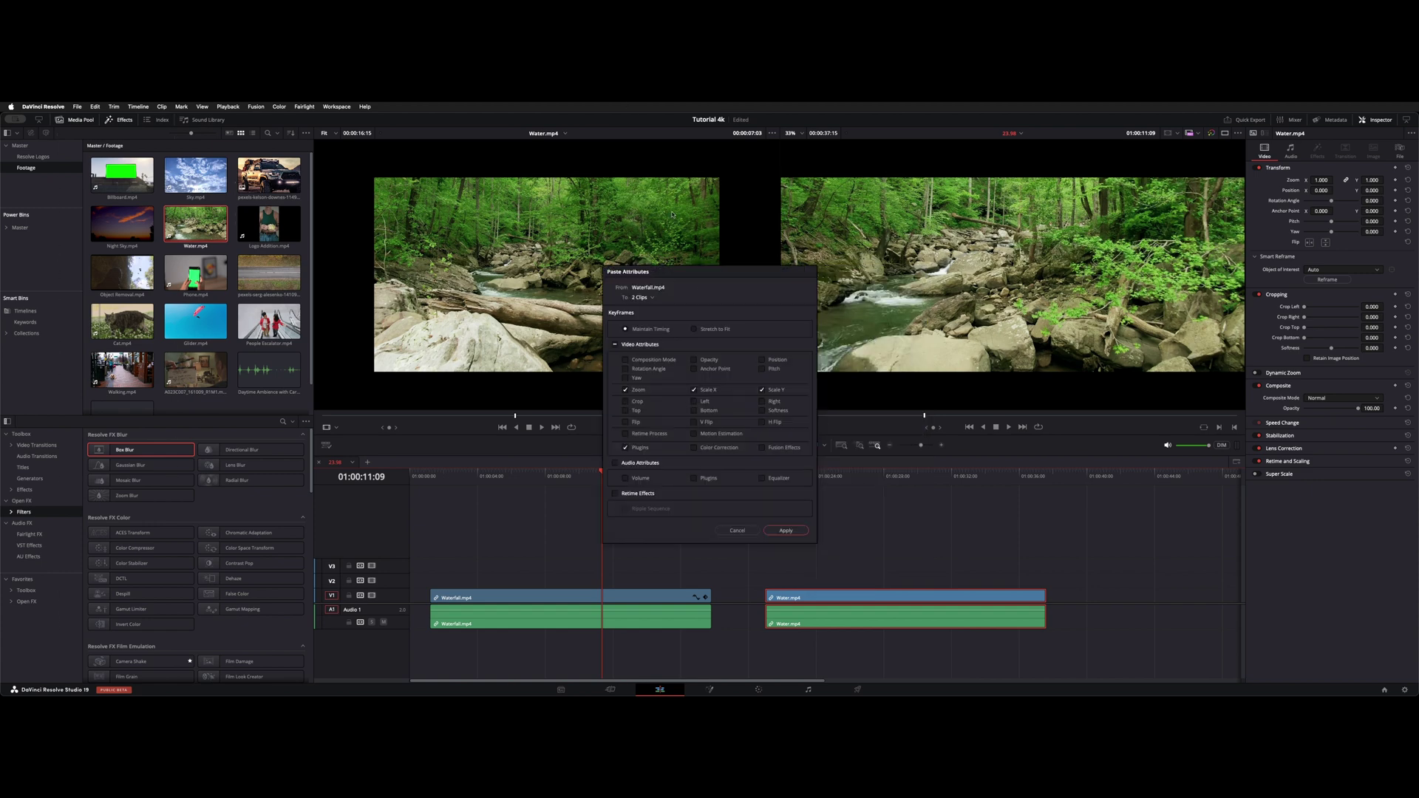
pyautogui.click(652, 300)
pyautogui.click(762, 294)
pyautogui.click(790, 533)
pyautogui.click(833, 473)
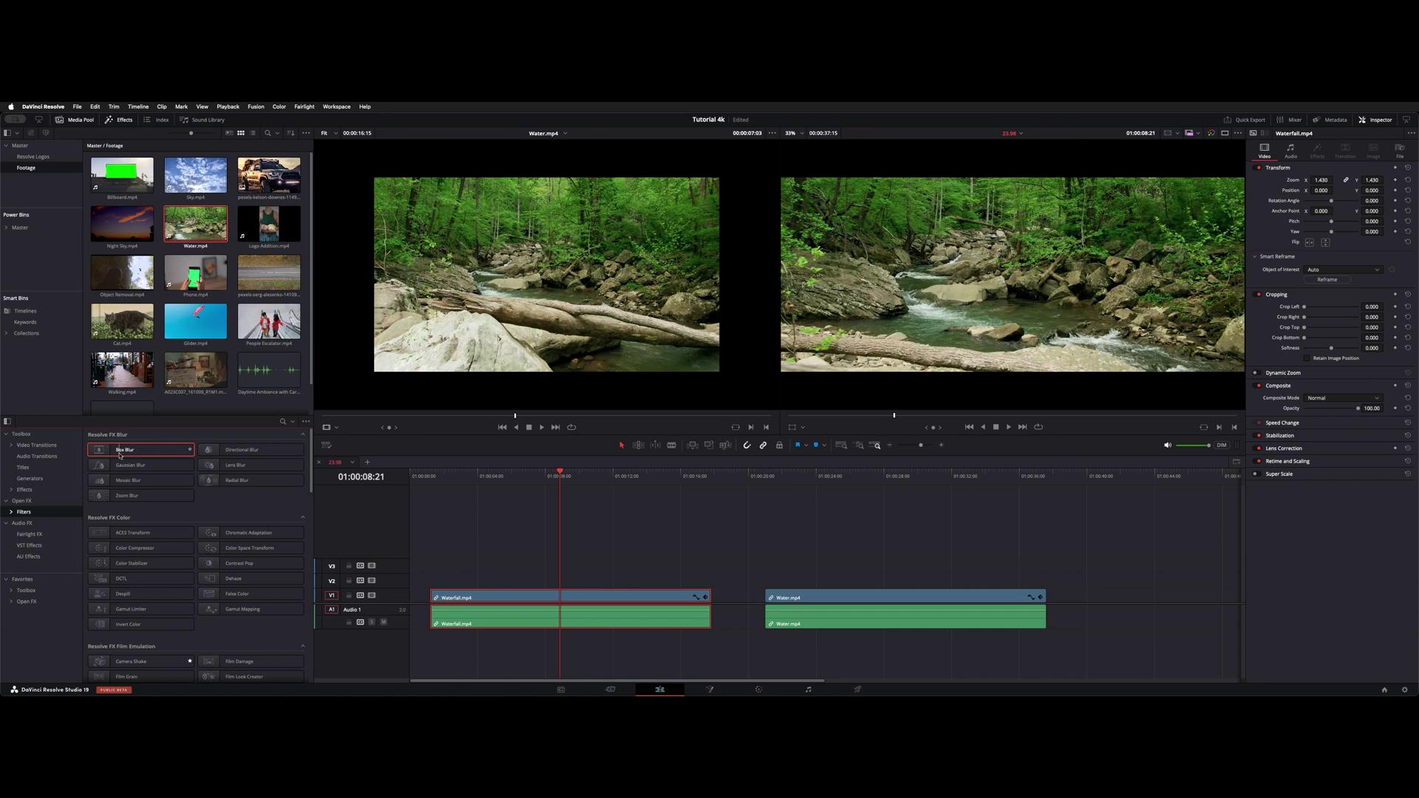
# Apply the Box Blur filter from Effects > Filters to the Waterfall clip.
pyautogui.moveTo(119, 449); pyautogui.dragTo(521, 610)
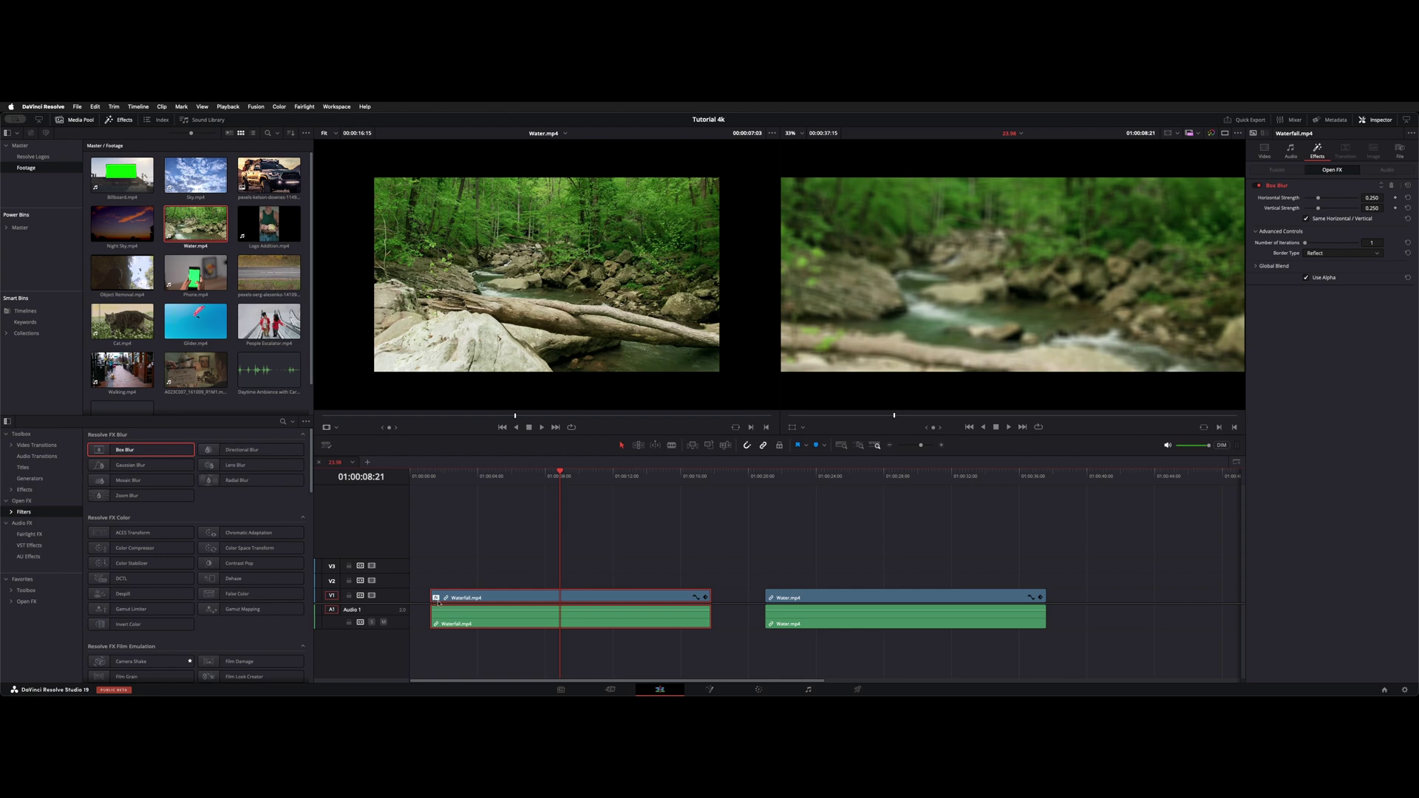
pyautogui.rightClick(484, 602)
pyautogui.click(464, 595)
# Paste Waterfall's blur onto the Water clip, then disable it in Inspector > Effects.
pyautogui.click(803, 598)
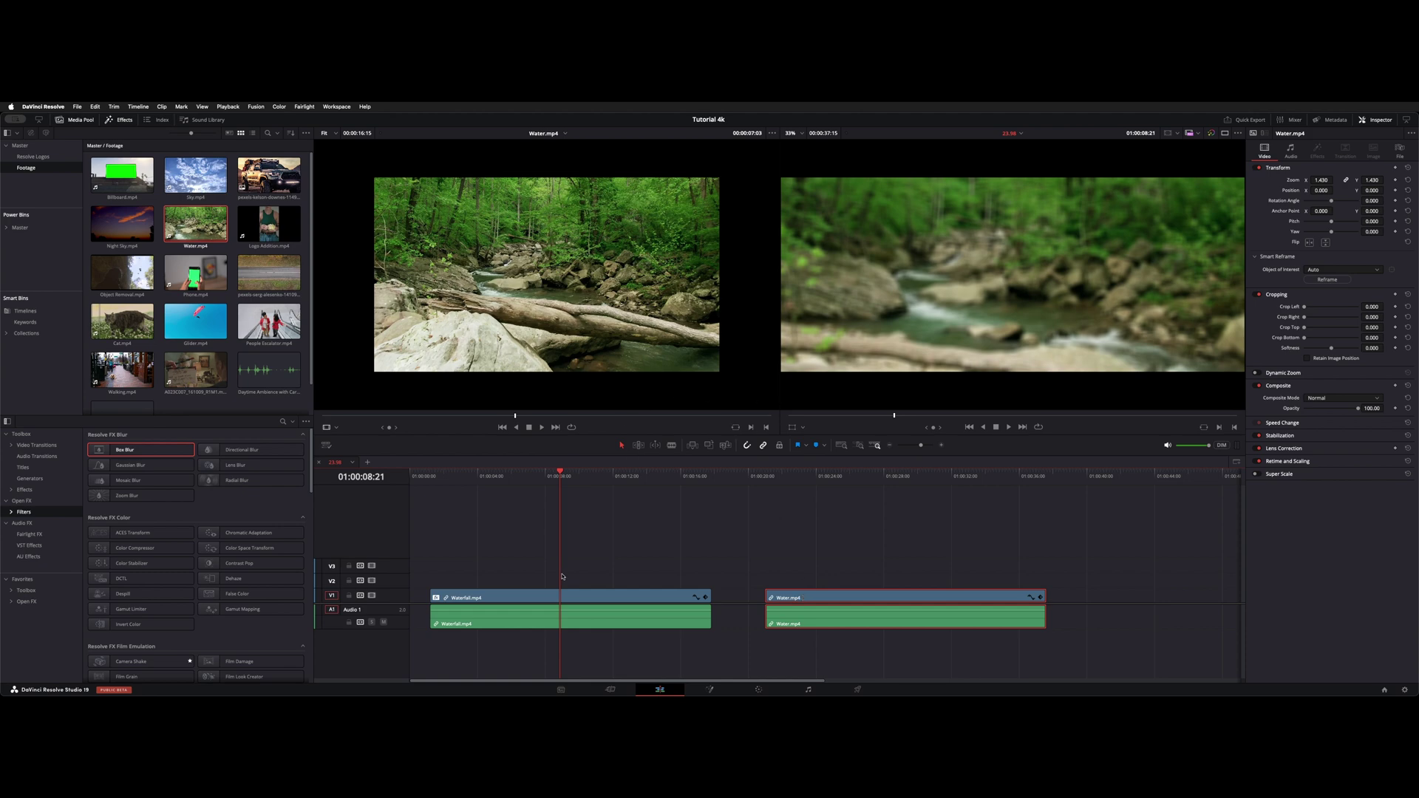
pyautogui.press('r')
pyautogui.click(787, 528)
pyautogui.click(838, 476)
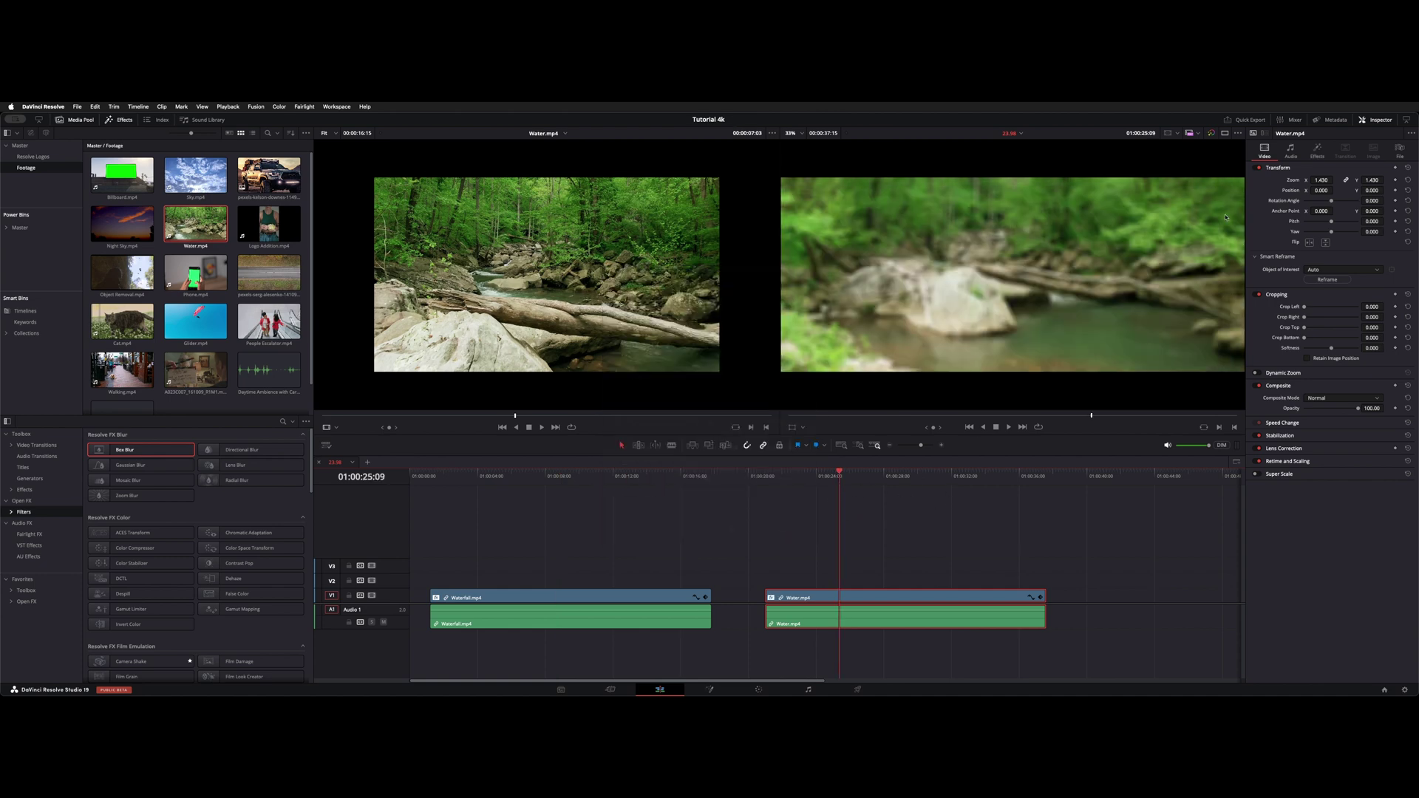
pyautogui.click(1316, 152)
pyautogui.click(924, 508)
pyautogui.click(915, 598)
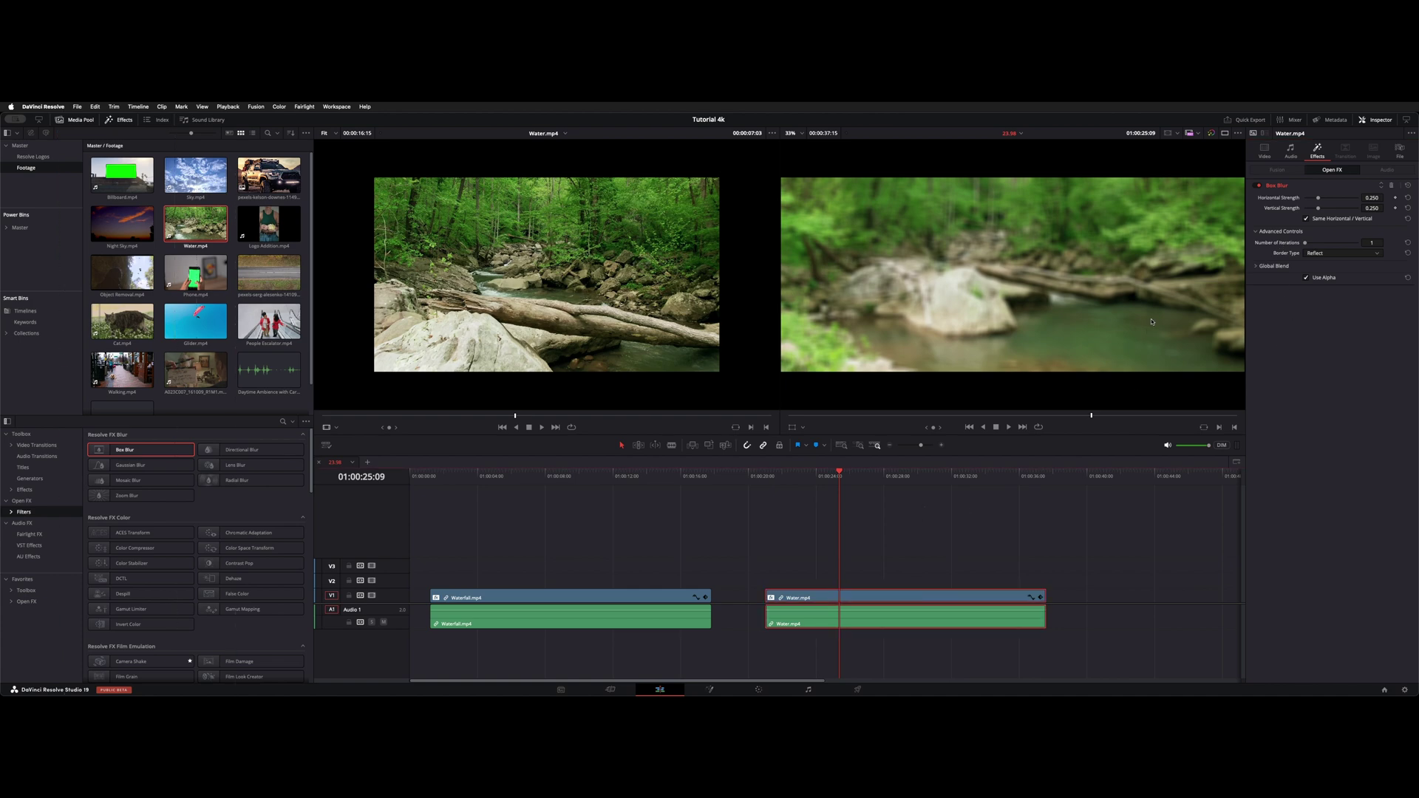
pyautogui.click(1258, 185)
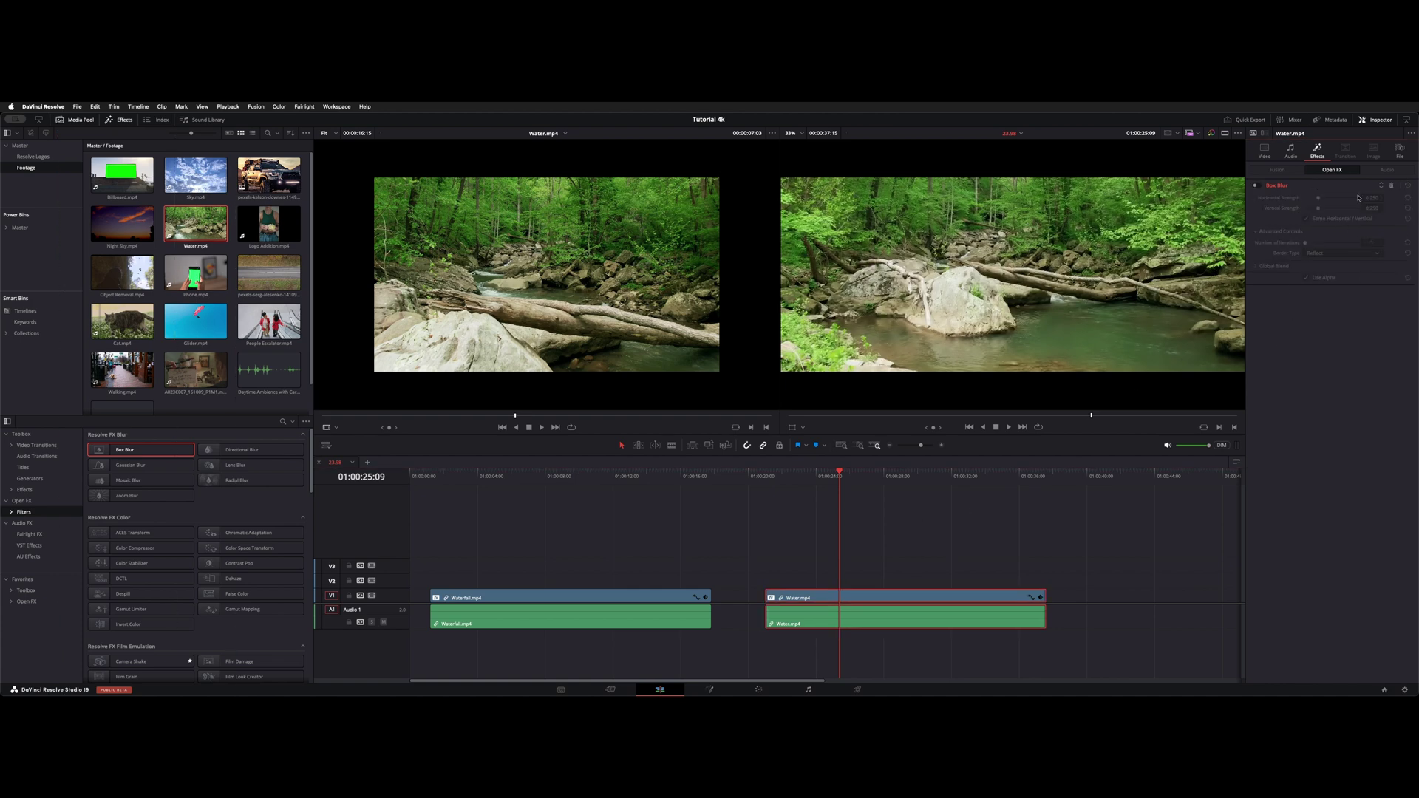
pyautogui.click(1392, 185)
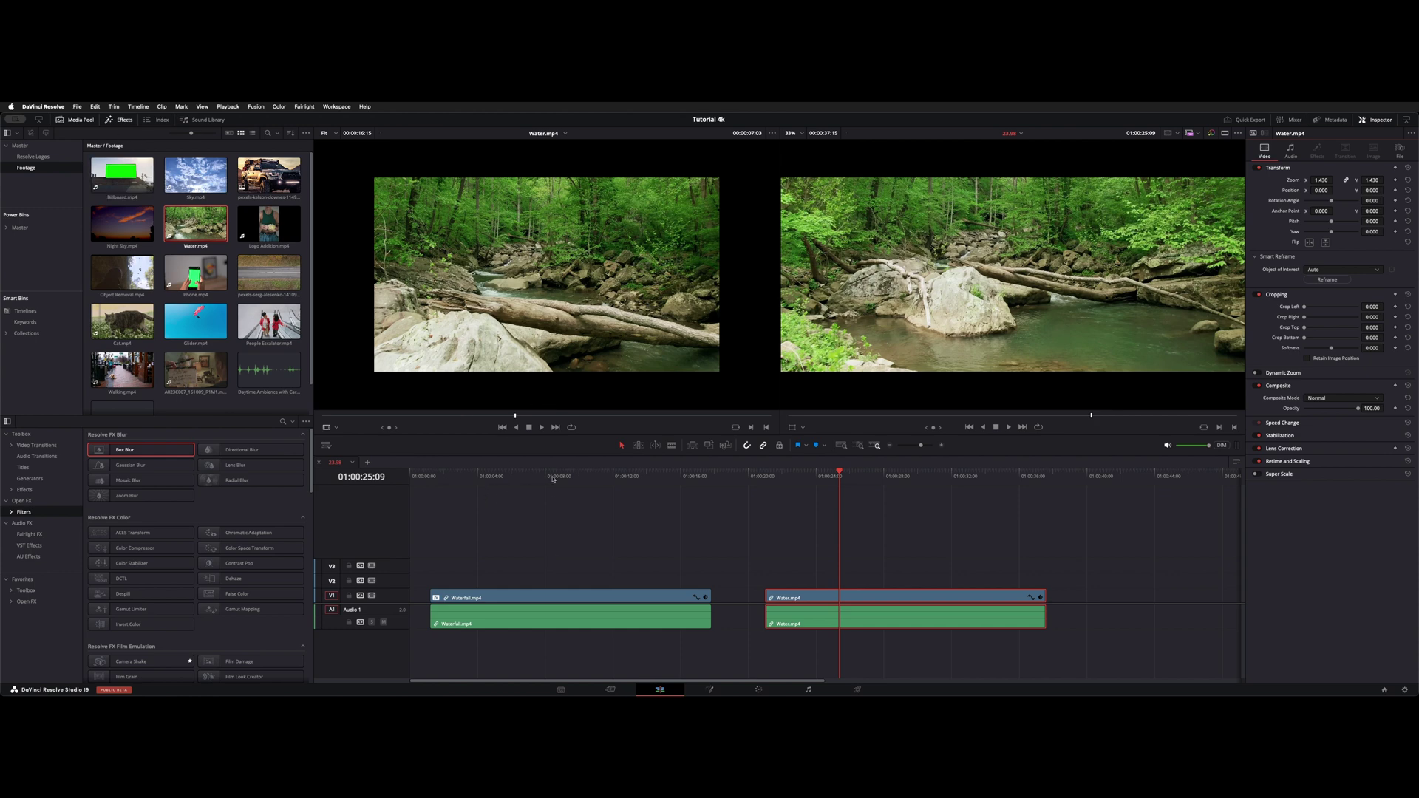
pyautogui.click(546, 523)
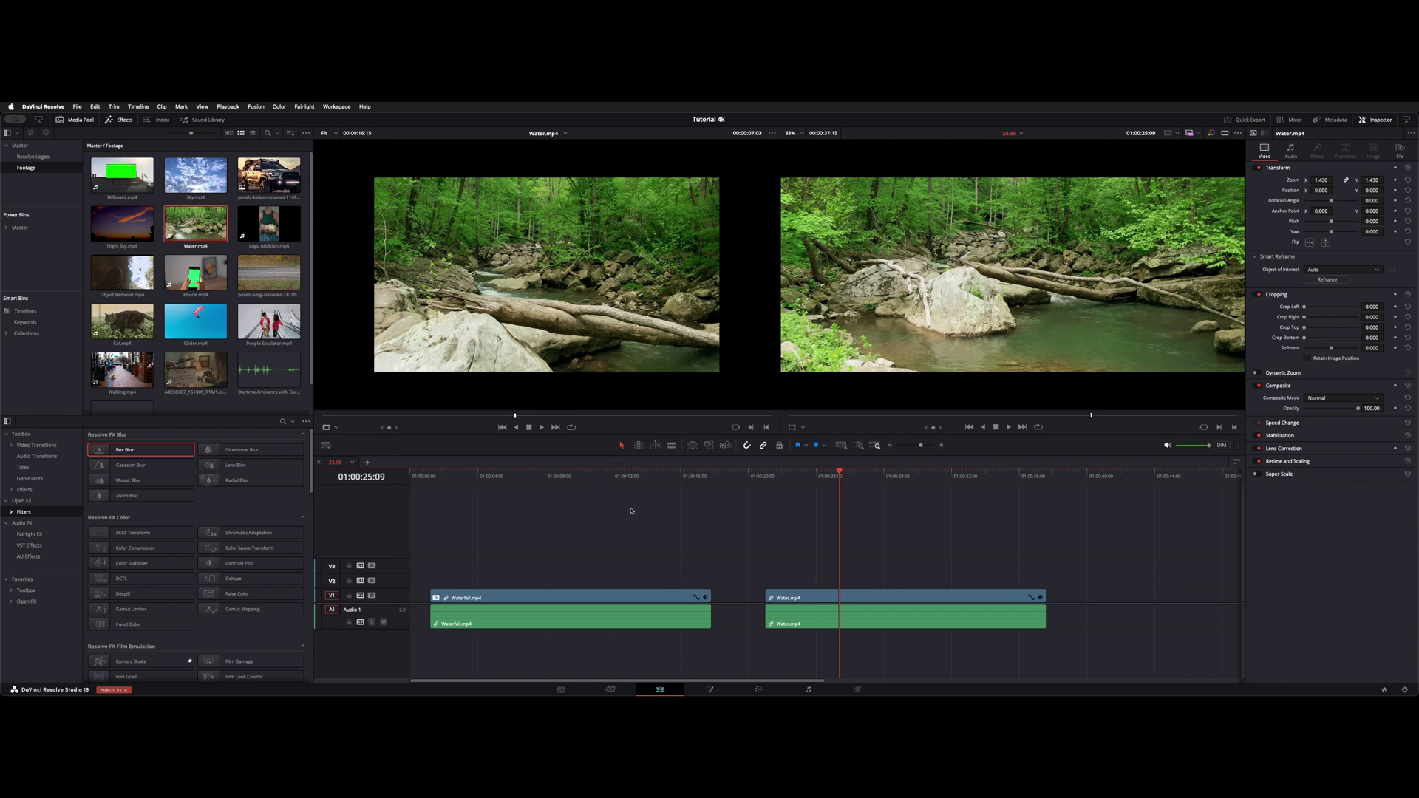
pyautogui.click(742, 476)
pyautogui.click(613, 475)
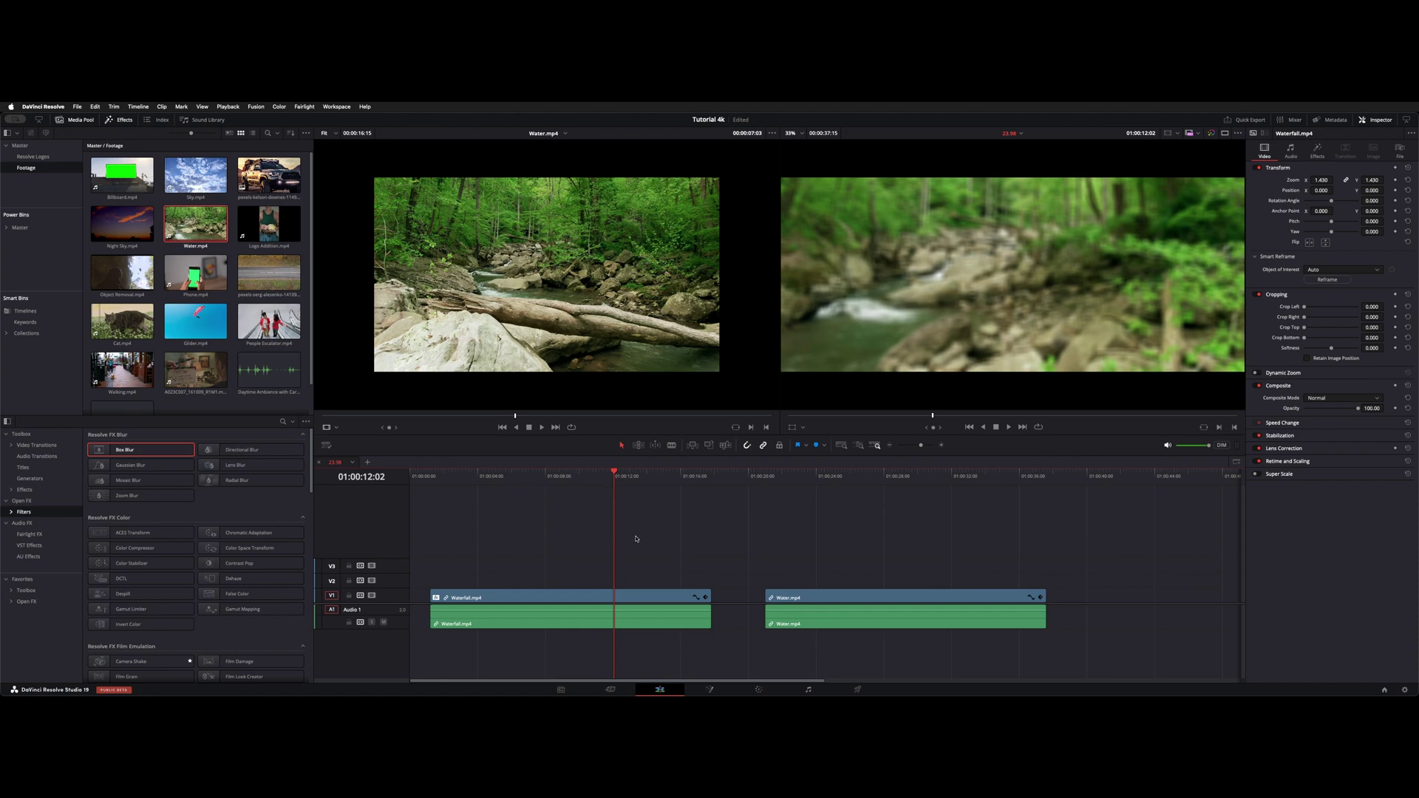
# Apply a DJI LUT to the Water.mp4 source clip in the Media Pool.
pyautogui.rightClick(186, 226)
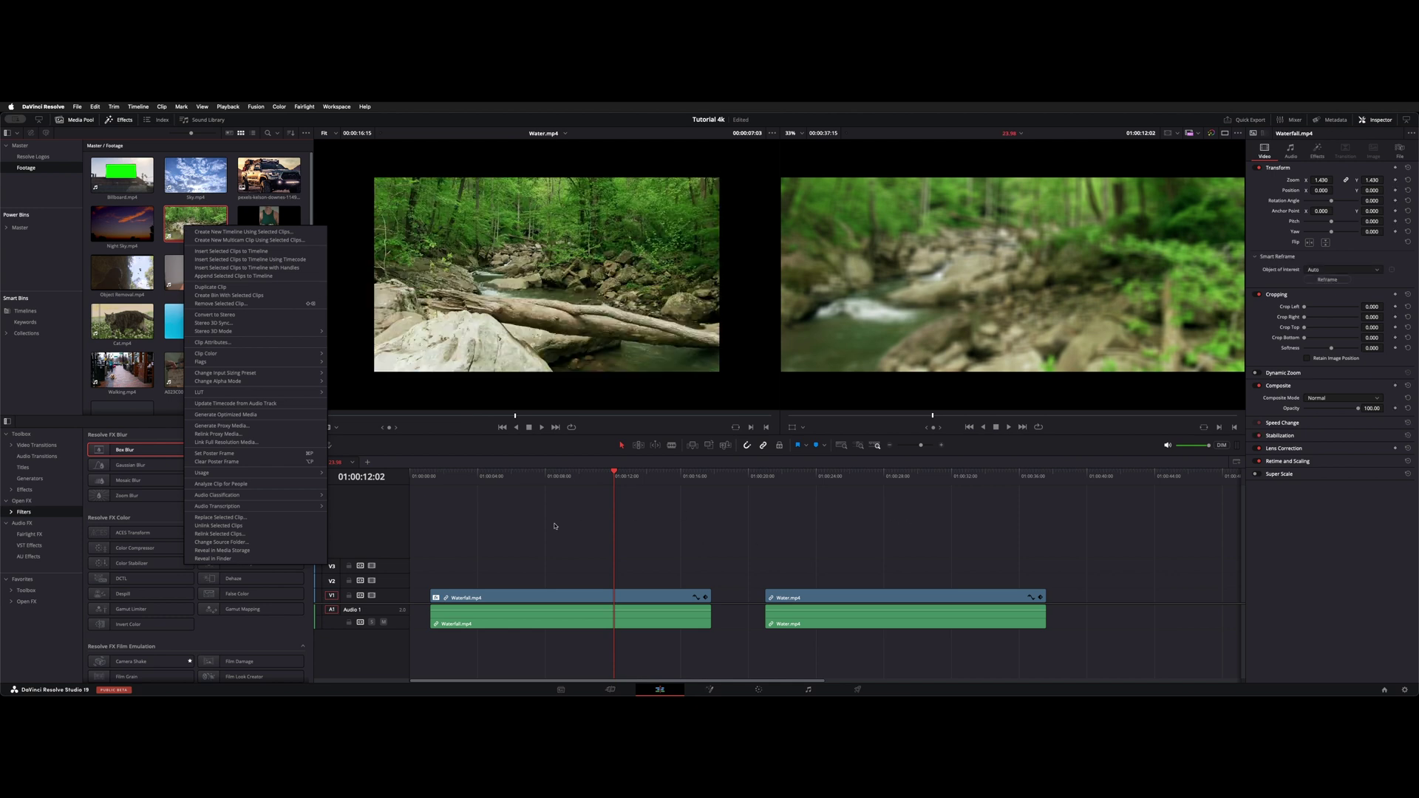
pyautogui.click(215, 235)
pyautogui.rightClick(214, 233)
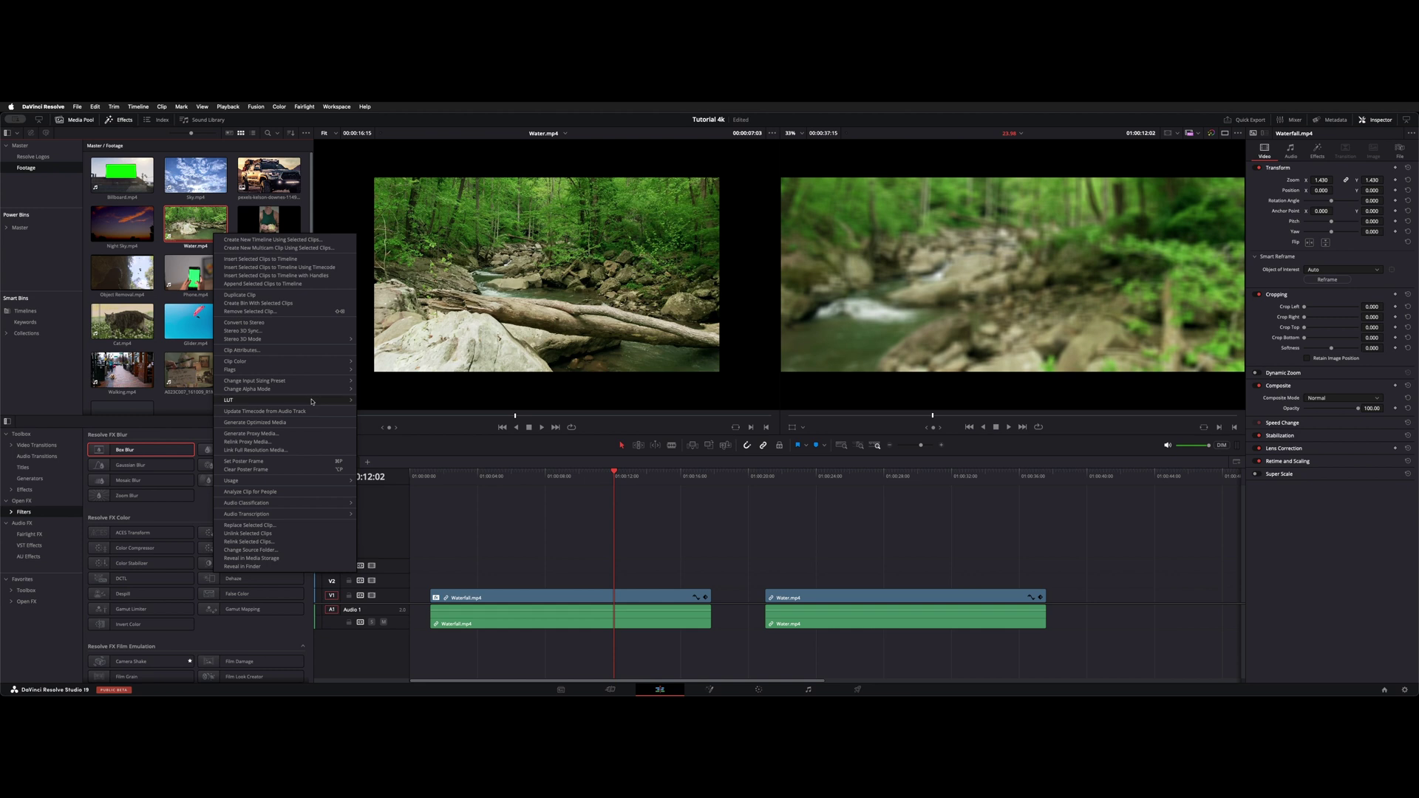
pyautogui.moveTo(277, 399)
pyautogui.moveTo(388, 507)
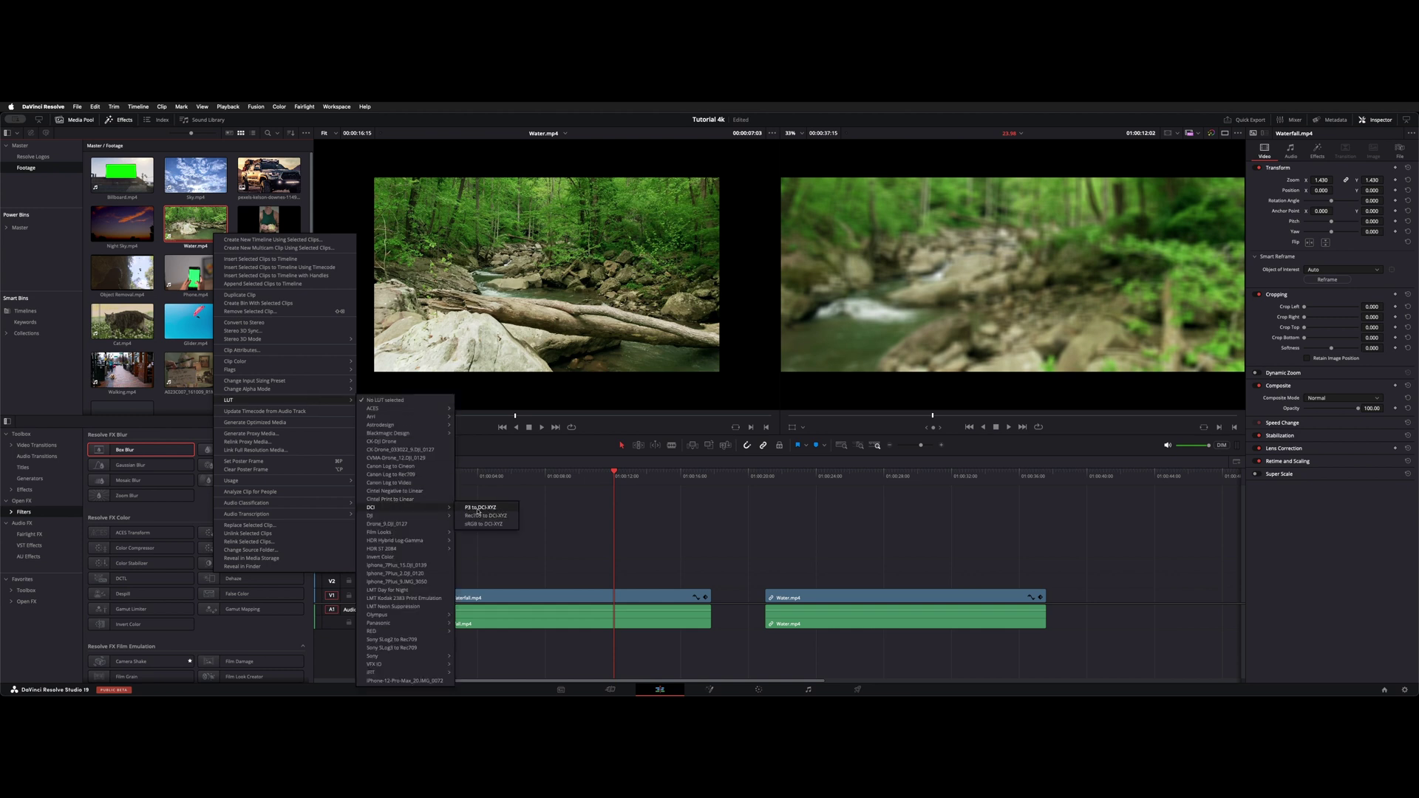
pyautogui.click(476, 510)
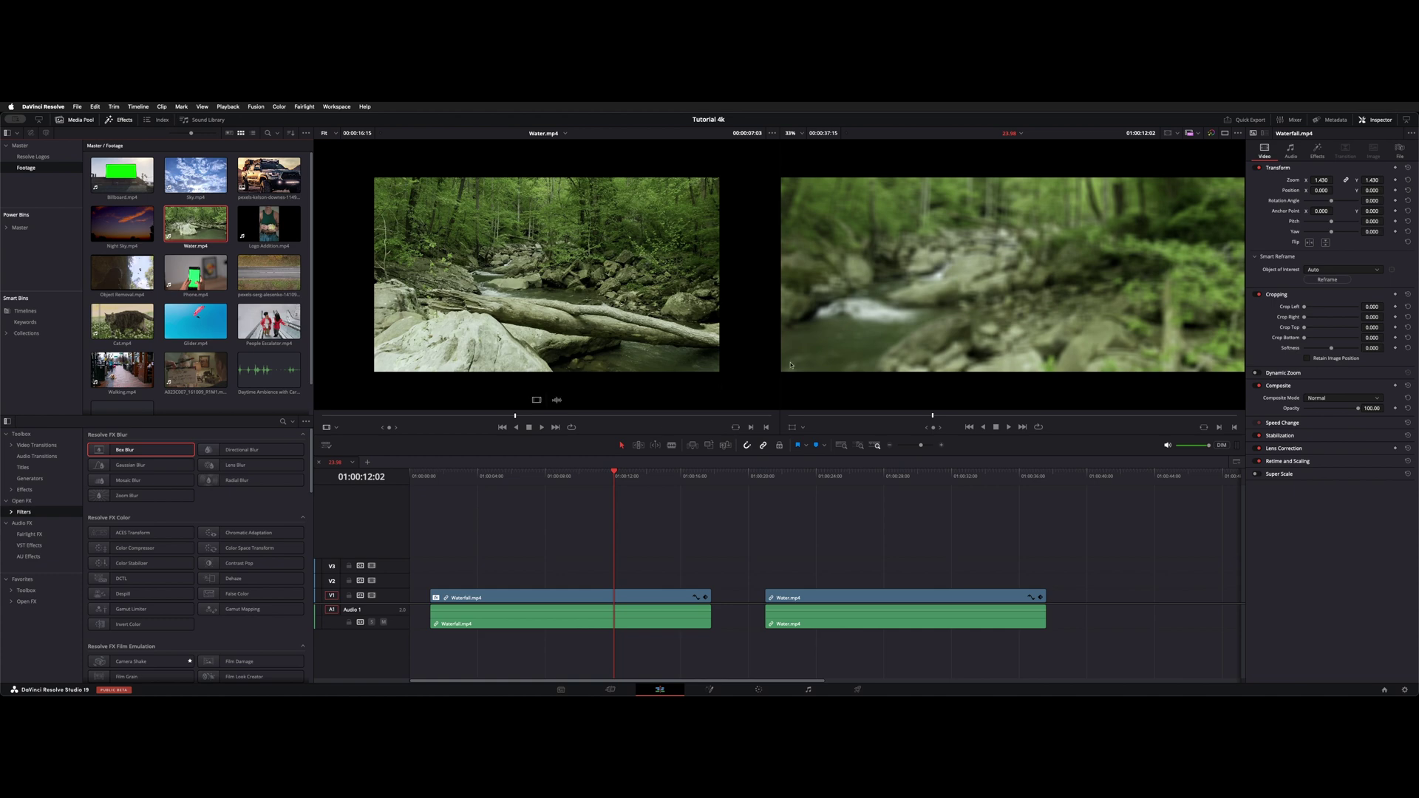
# Preview the LUT on the Water source clip, then check the Water clip in the timeline.
pyautogui.moveTo(546, 276)
pyautogui.click(588, 476)
pyautogui.click(584, 301)
pyautogui.click(1074, 271)
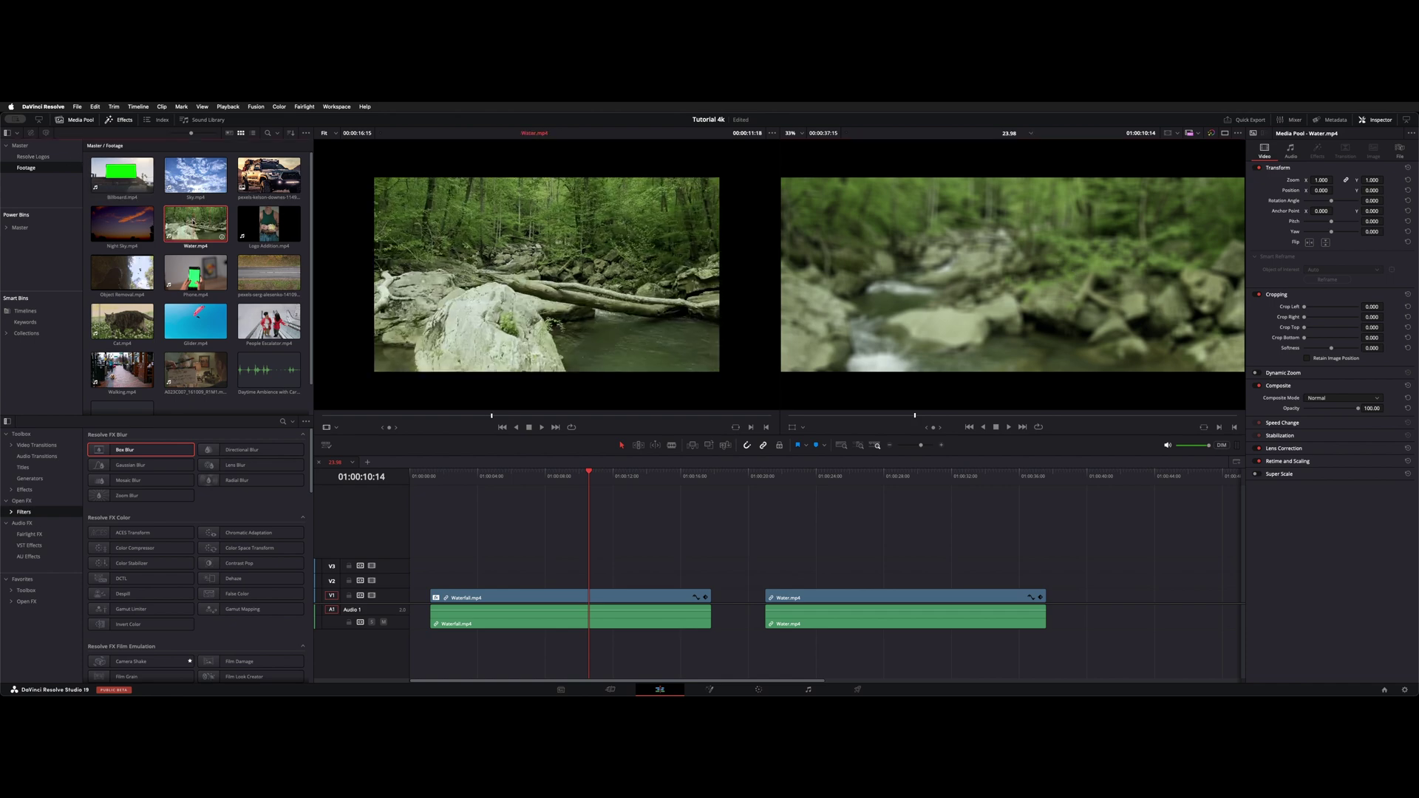
pyautogui.click(600, 484)
pyautogui.click(904, 477)
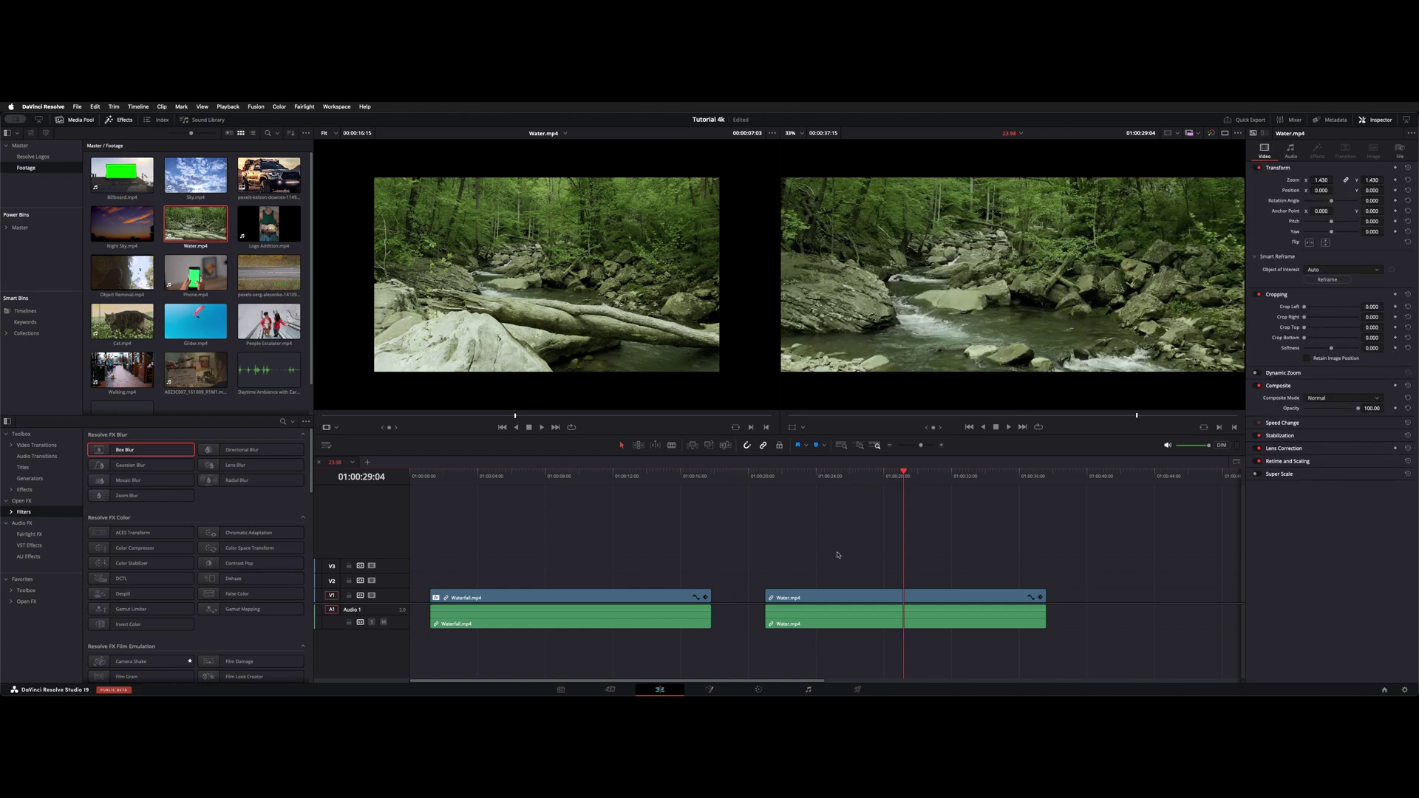